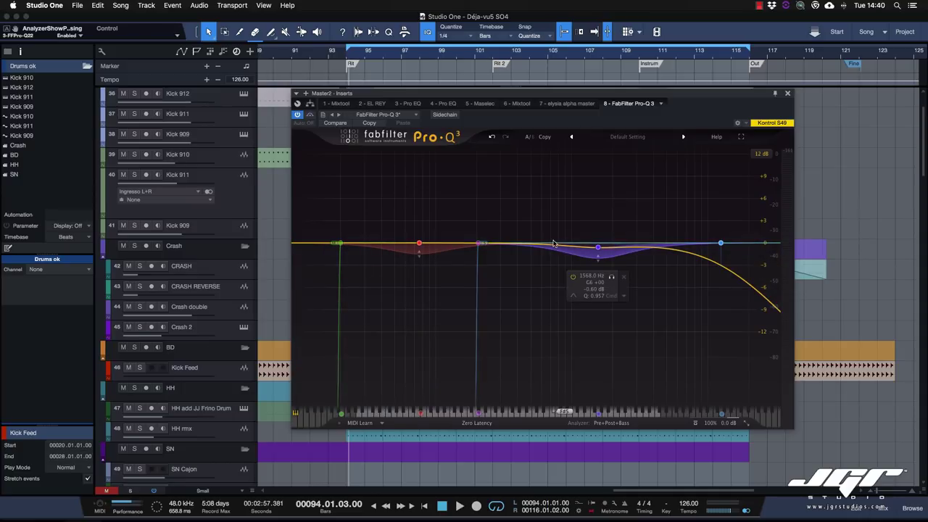
# Delete all existing bands from the Pro-Q 3 curve so the EQ is flat.
pyautogui.moveTo(420, 251)
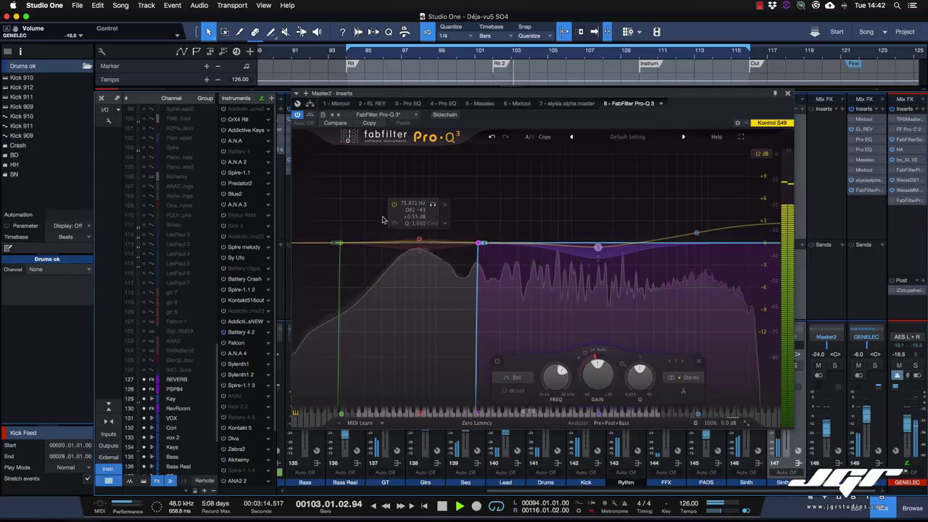
pyautogui.moveTo(328, 194); pyautogui.dragTo(756, 300)
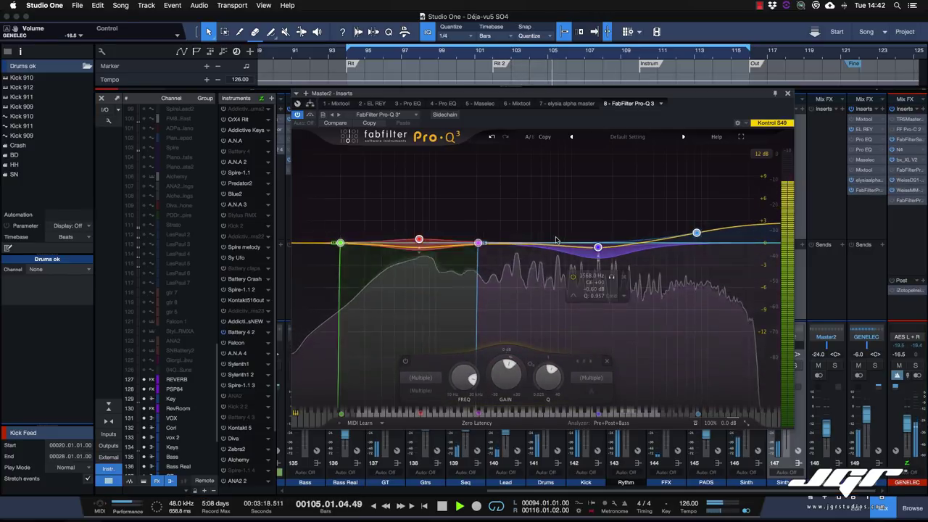
pyautogui.rightClick(479, 244)
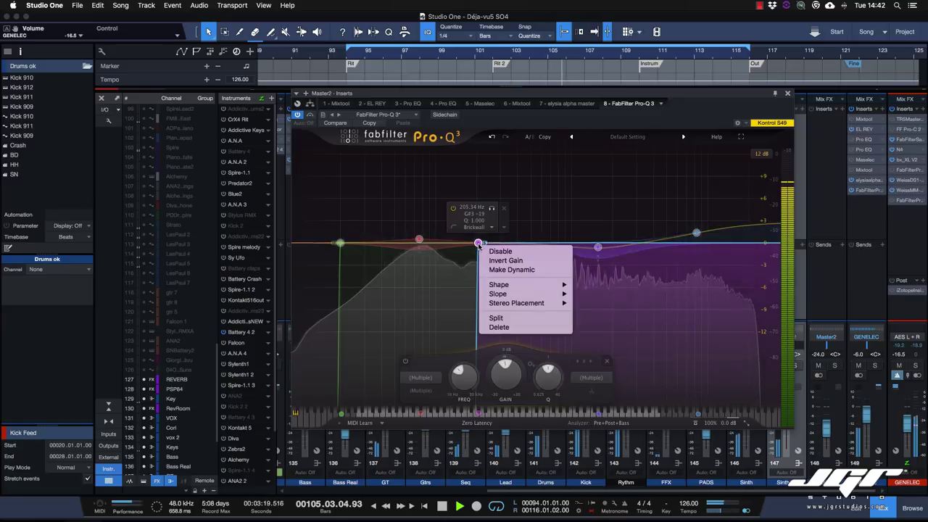
pyautogui.click(503, 210)
pyautogui.click(504, 210)
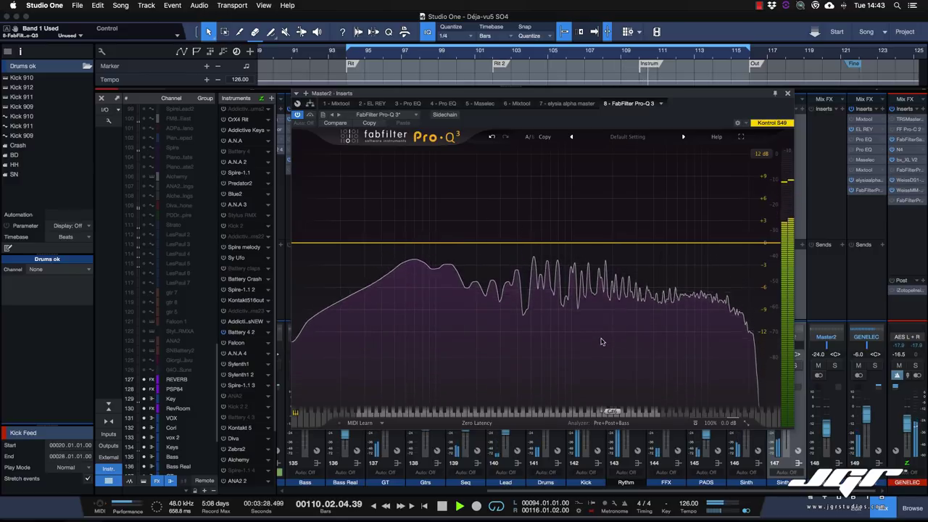
# Use Spectrum Grab to cut the low peak near 82 Hz by about 1.14 dB and the peak near 2377 Hz by about 0.76 dB.
pyautogui.moveTo(601, 343)
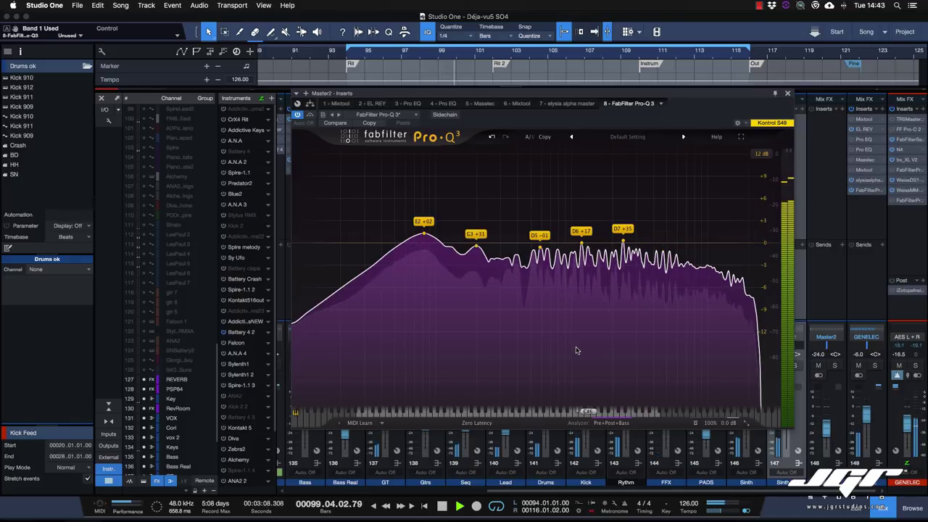
pyautogui.click(424, 239)
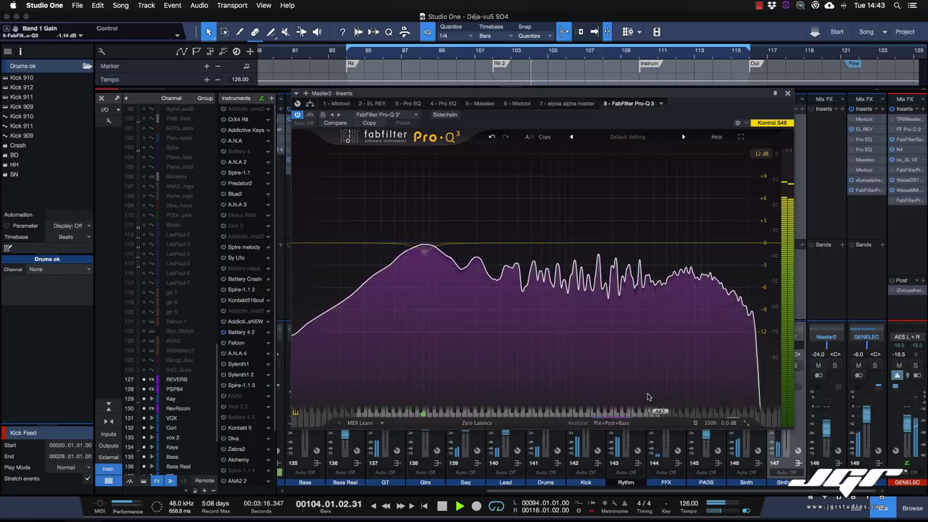
pyautogui.moveTo(646, 391)
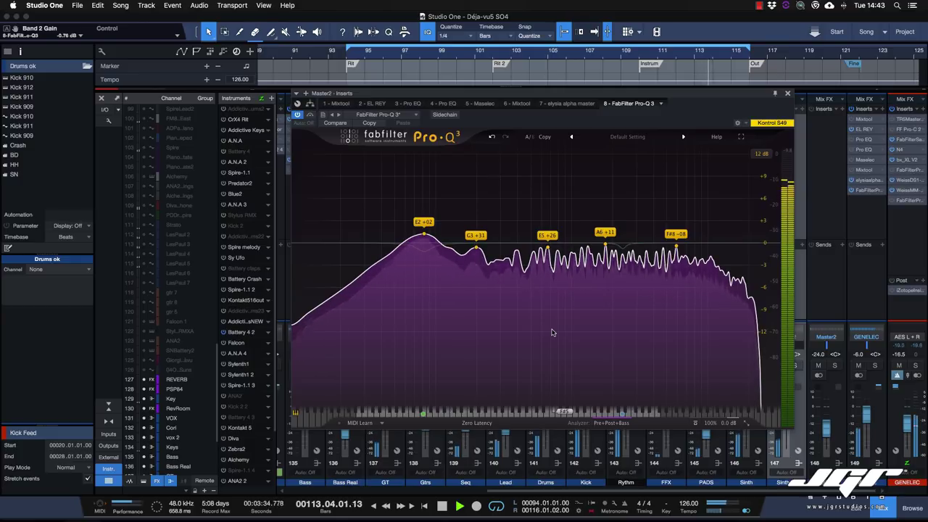
# Turn off Spectrum Grab in the analyzer settings.
pyautogui.click(620, 423)
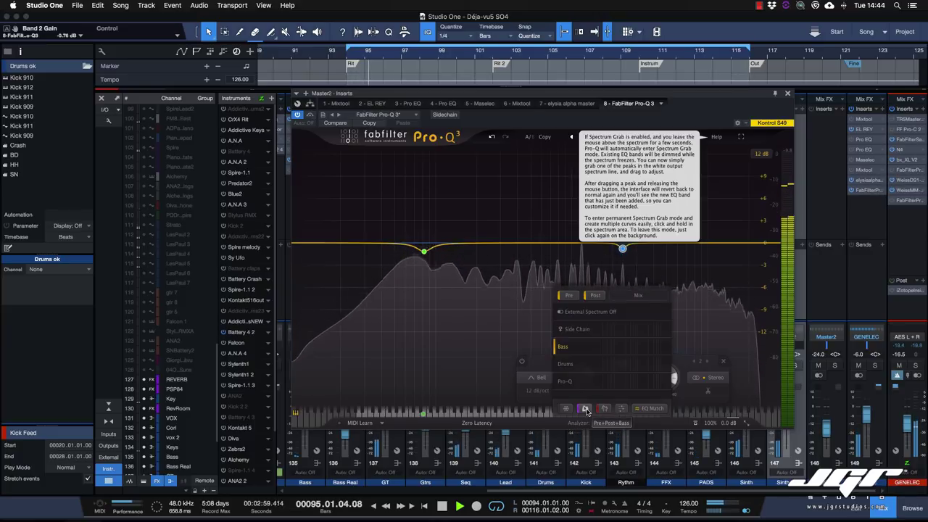
pyautogui.click(586, 409)
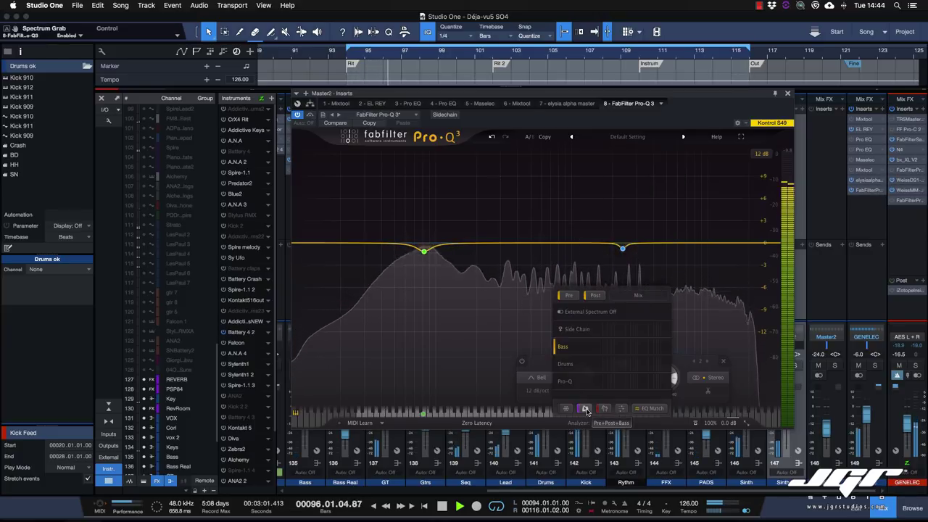
pyautogui.click(586, 409)
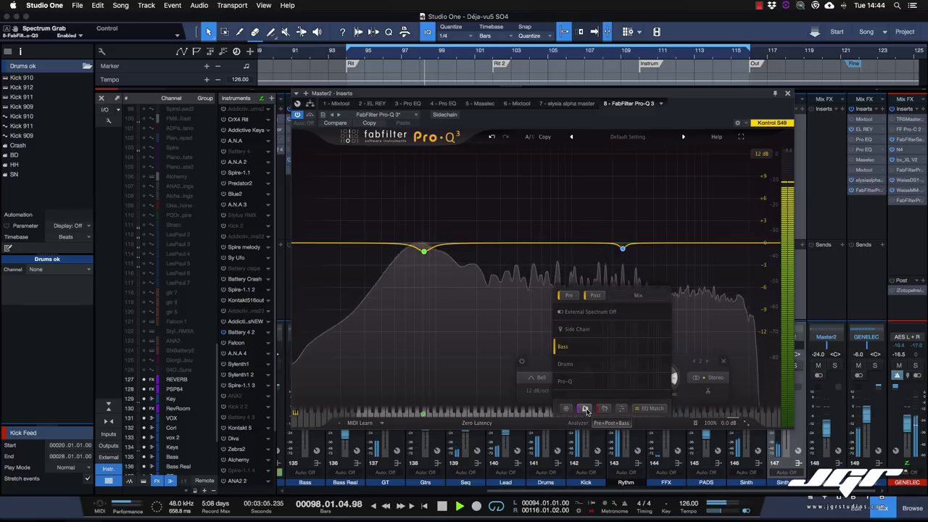
pyautogui.click(586, 409)
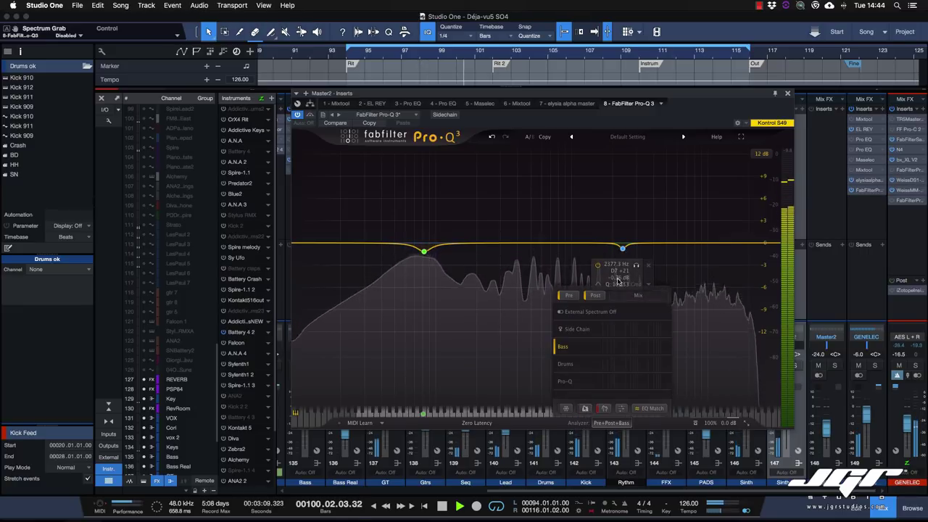
pyautogui.click(609, 422)
# Flatten both bands, raising the low band's gain to about -0.07 dB and the high band's to about -0.03 dB.
pyautogui.moveTo(426, 252)
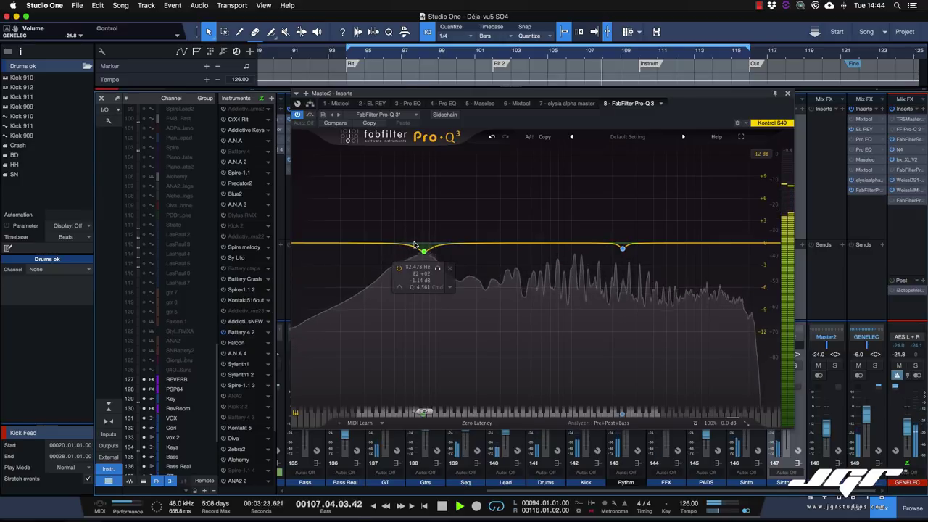
pyautogui.moveTo(424, 250); pyautogui.dragTo(425, 244)
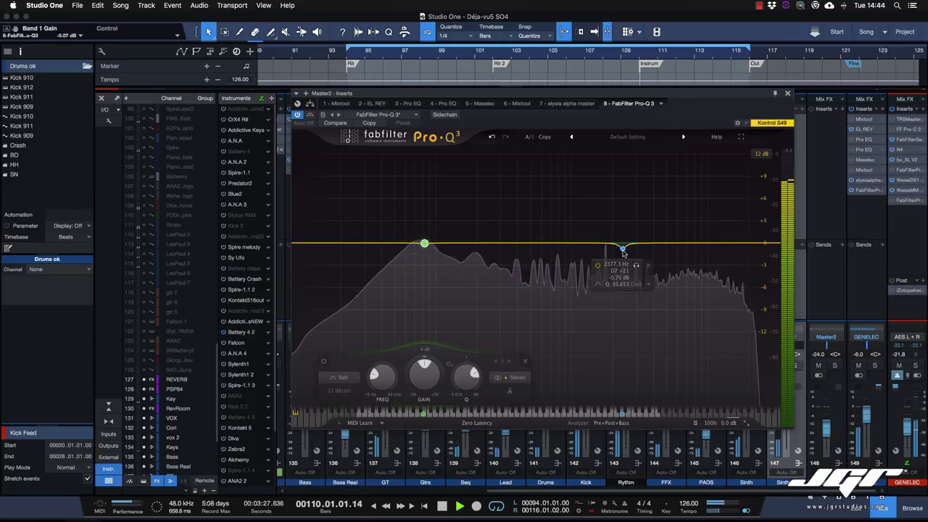
pyautogui.moveTo(623, 249); pyautogui.dragTo(624, 247)
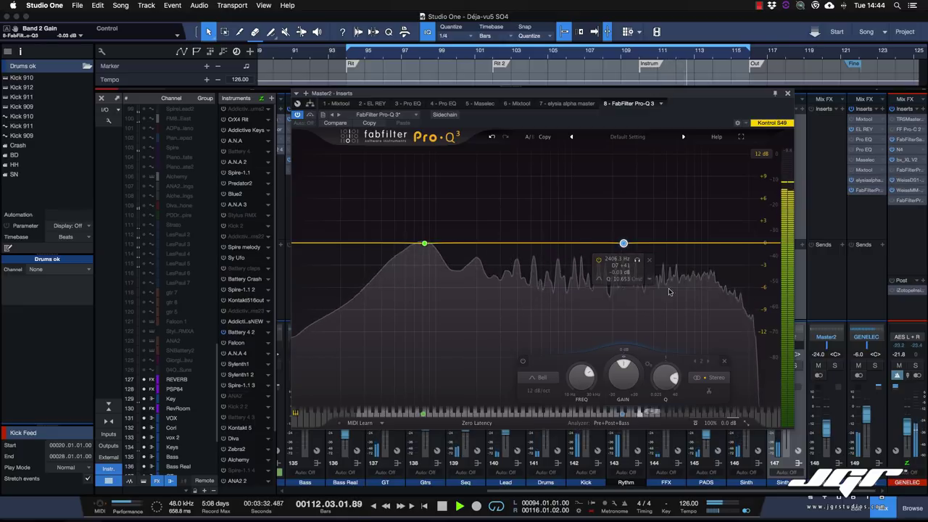
# Move the low band to about 81 Hz and make it dynamic with a range of about -7.57 dB.
pyautogui.moveTo(436, 272)
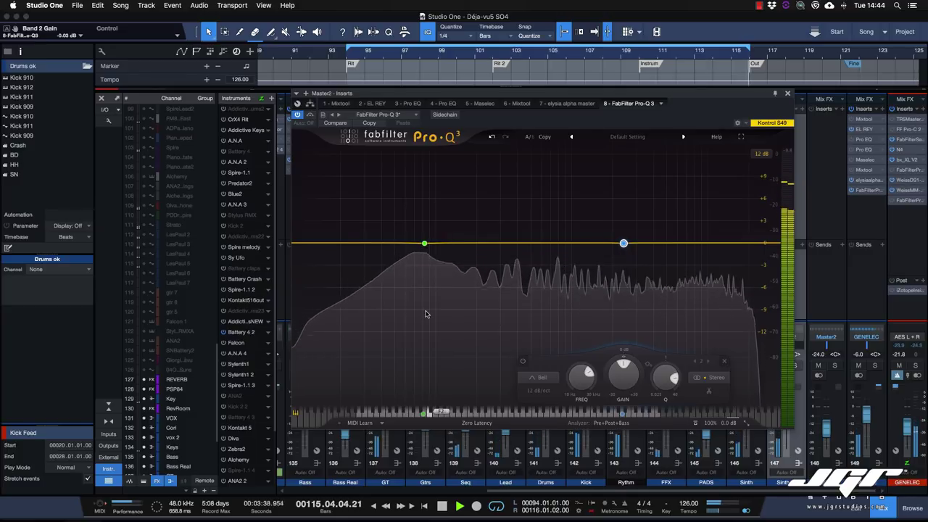
pyautogui.moveTo(425, 243); pyautogui.dragTo(426, 245)
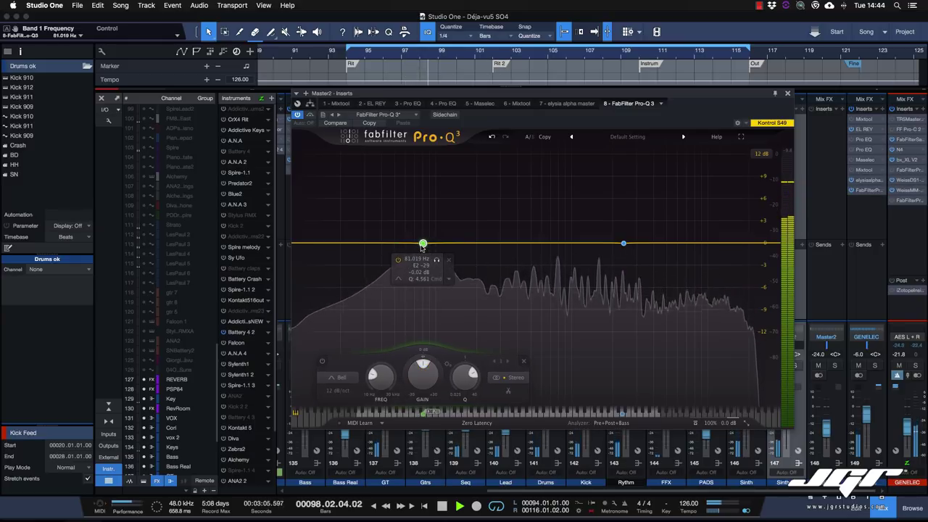
pyautogui.click(449, 279)
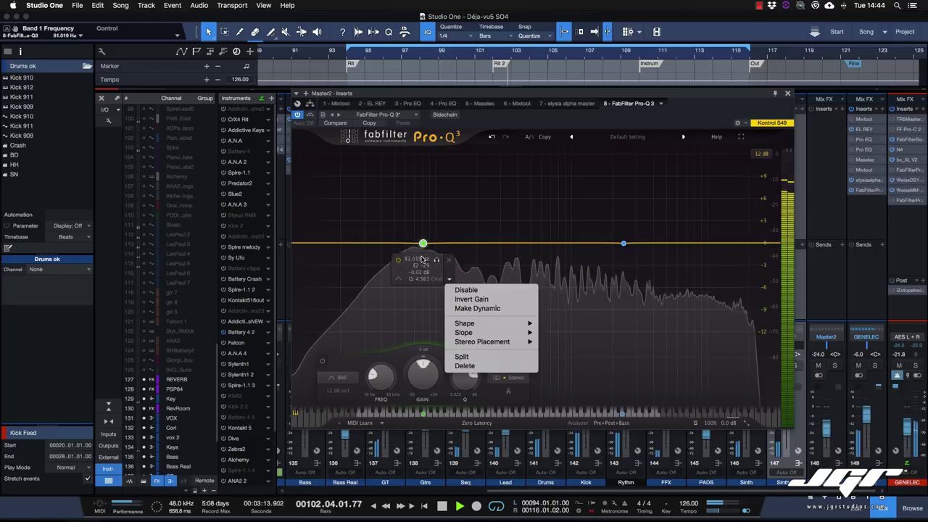
pyautogui.click(477, 308)
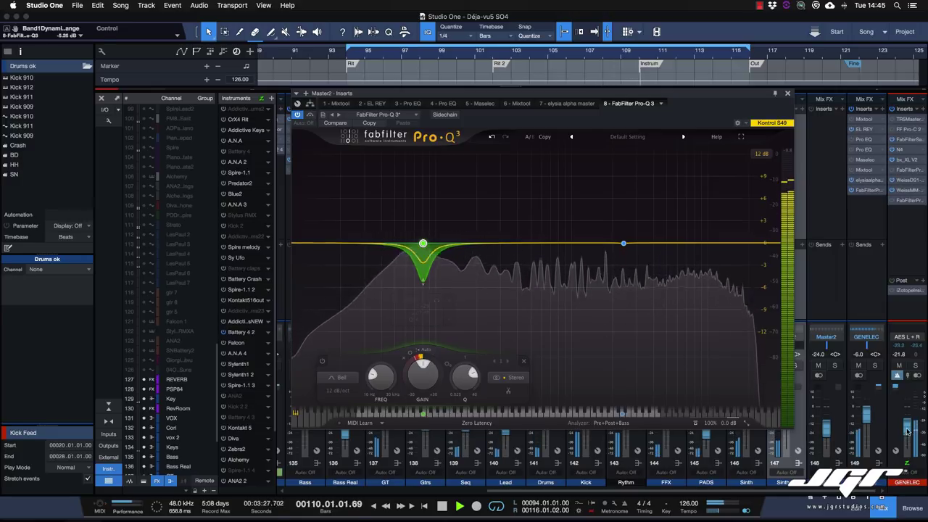
pyautogui.moveTo(424, 294)
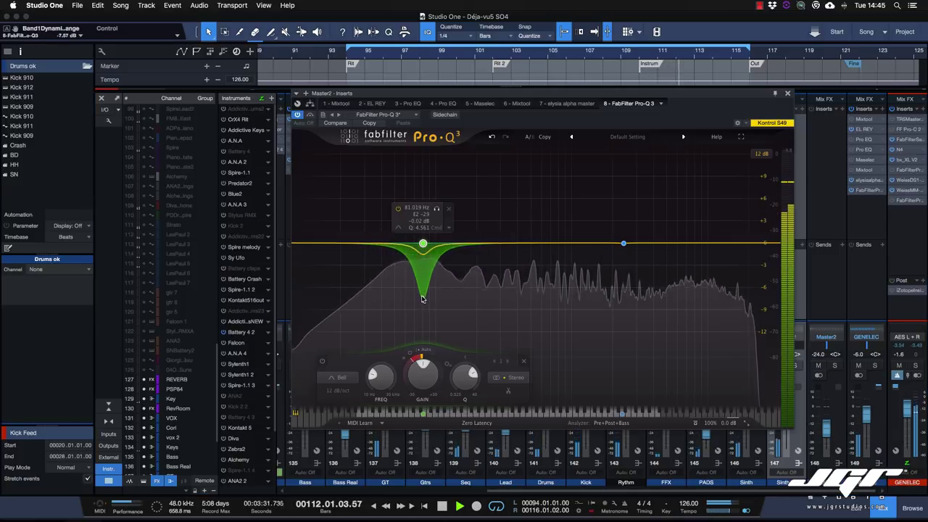
# Lower the low dynamic band's gain, settling at about -2.33 dB near 80.5 Hz, and switch the band off and on to compare.
pyautogui.moveTo(422, 245); pyautogui.dragTo(420, 292)
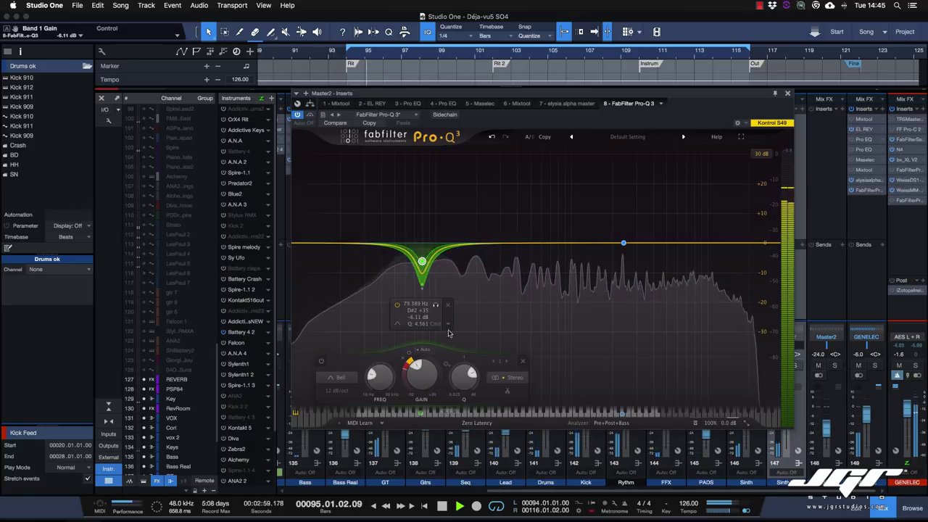
pyautogui.click(397, 305)
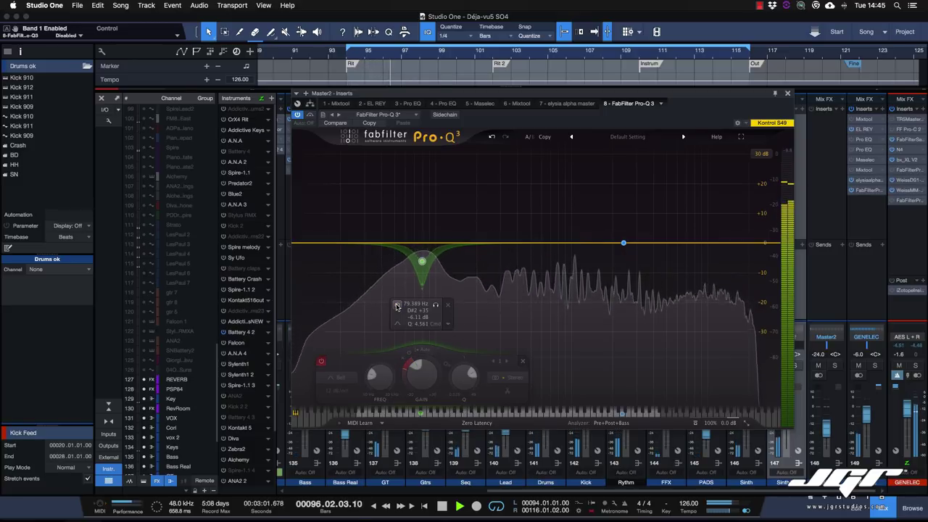
pyautogui.click(397, 305)
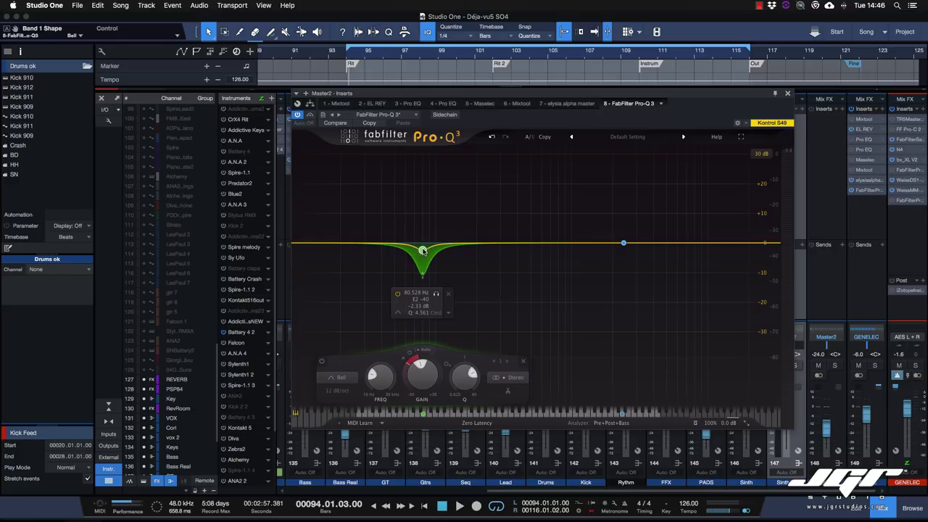
pyautogui.click(397, 295)
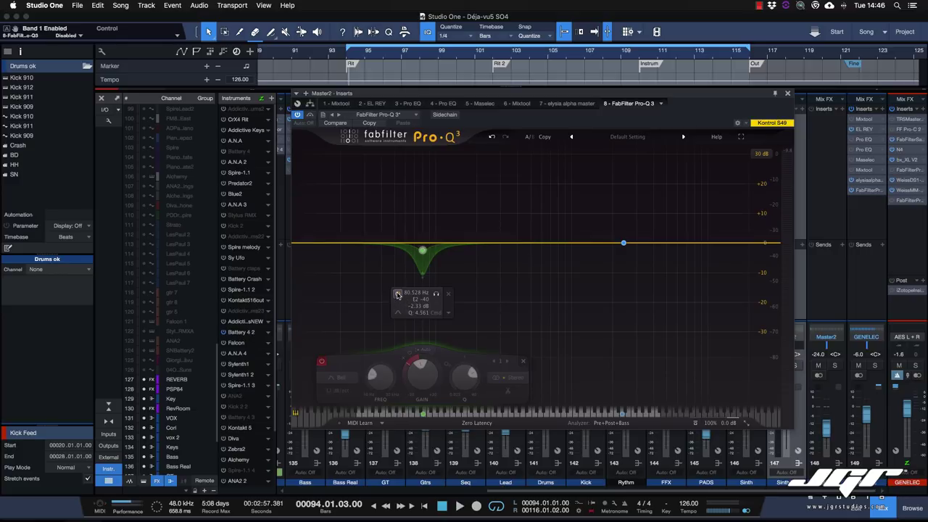
pyautogui.click(397, 295)
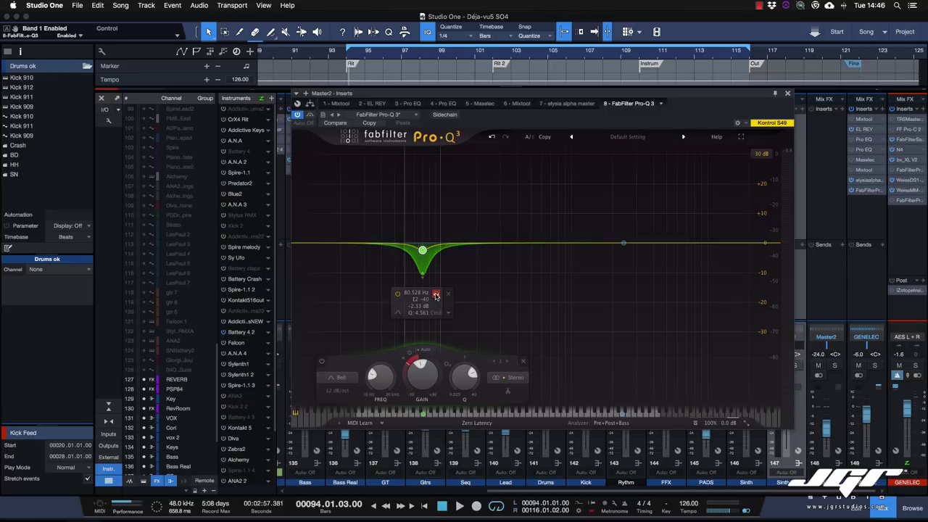
# Set the slope of the low dynamic bell band to 72 dB/oct.
pyautogui.click(397, 317)
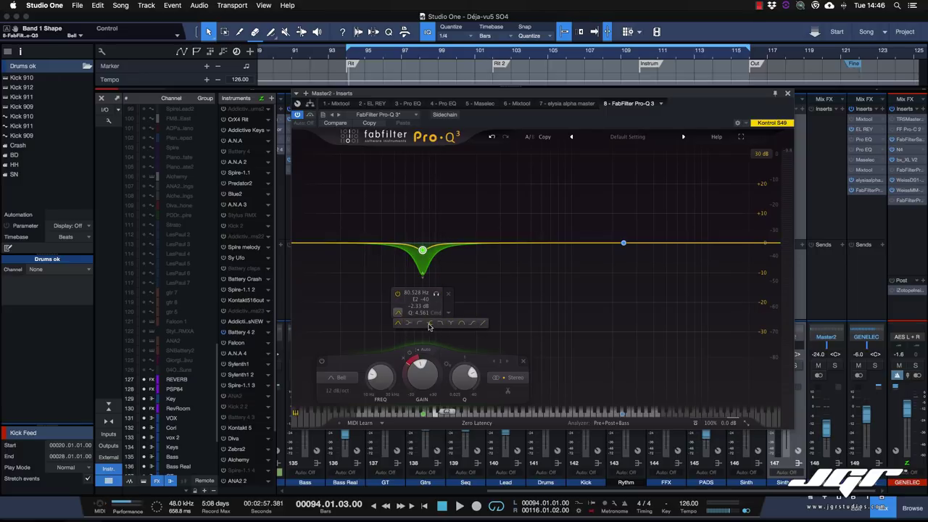
pyautogui.click(449, 313)
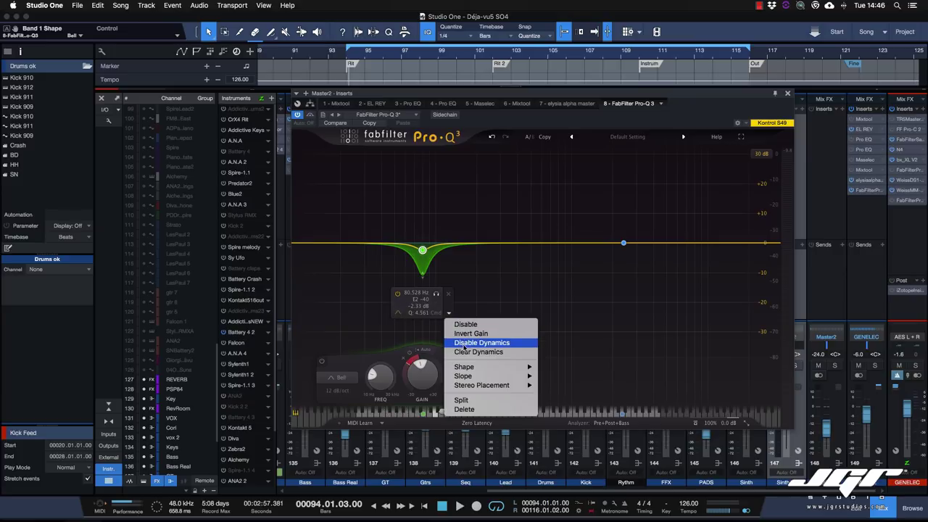
pyautogui.moveTo(484, 376)
pyautogui.click(573, 437)
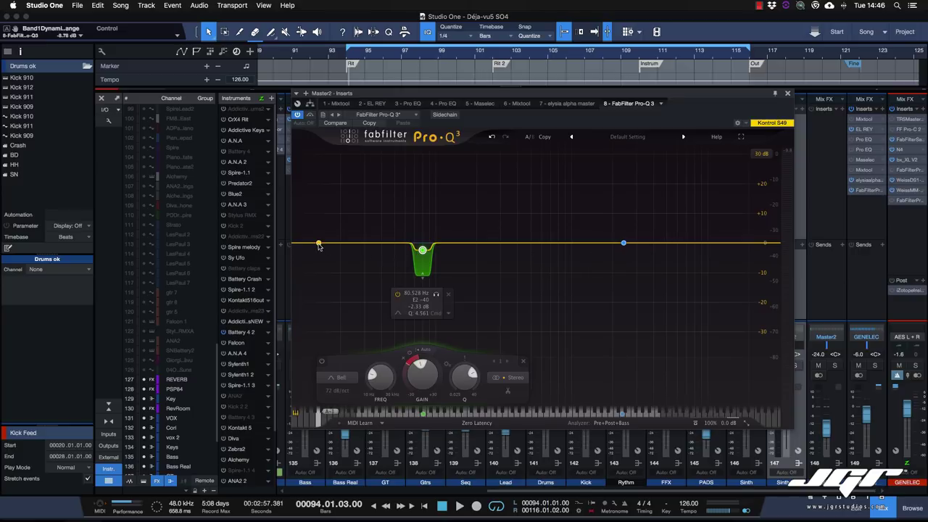
# Add a Low Cut band at about 14 Hz and a High Cut band at about 18300 Hz.
pyautogui.click(318, 245)
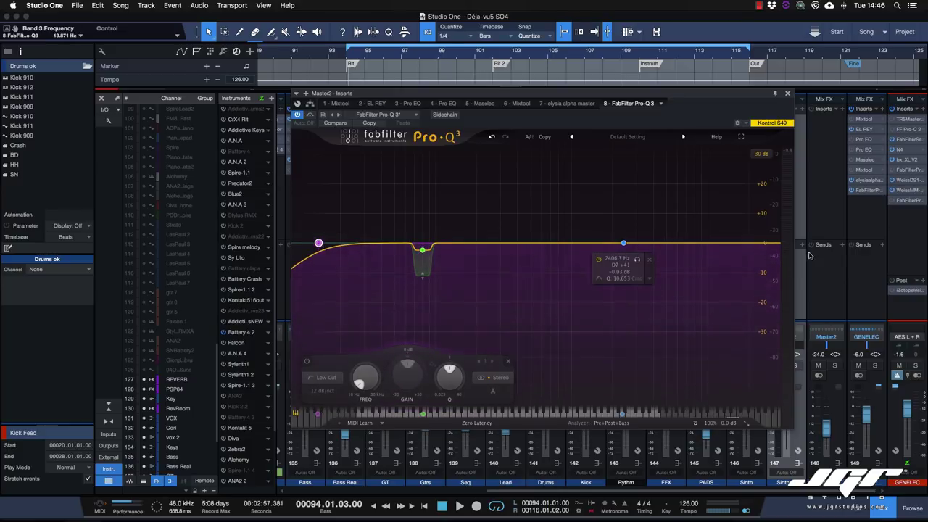
pyautogui.click(741, 247)
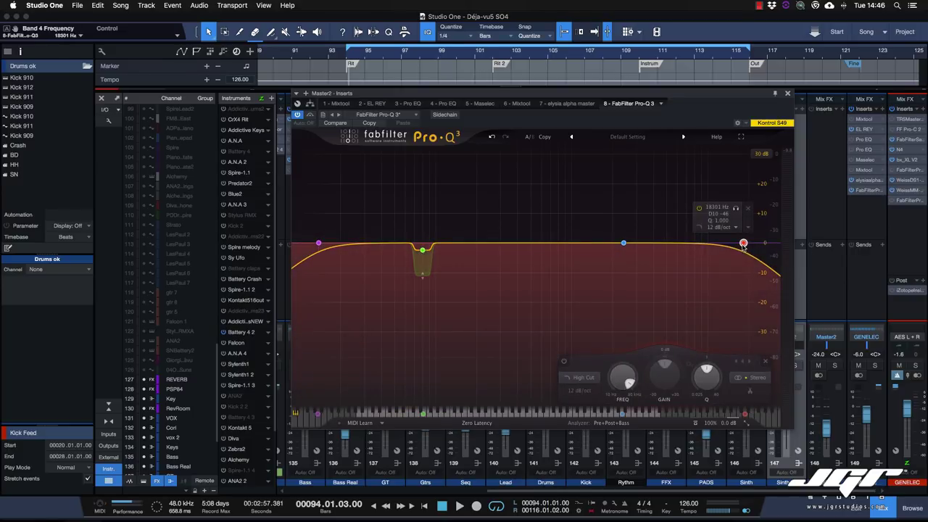
# Set the Low Cut band's slope to Brickwall and move its frequency to about 19 Hz.
pyautogui.click(319, 245)
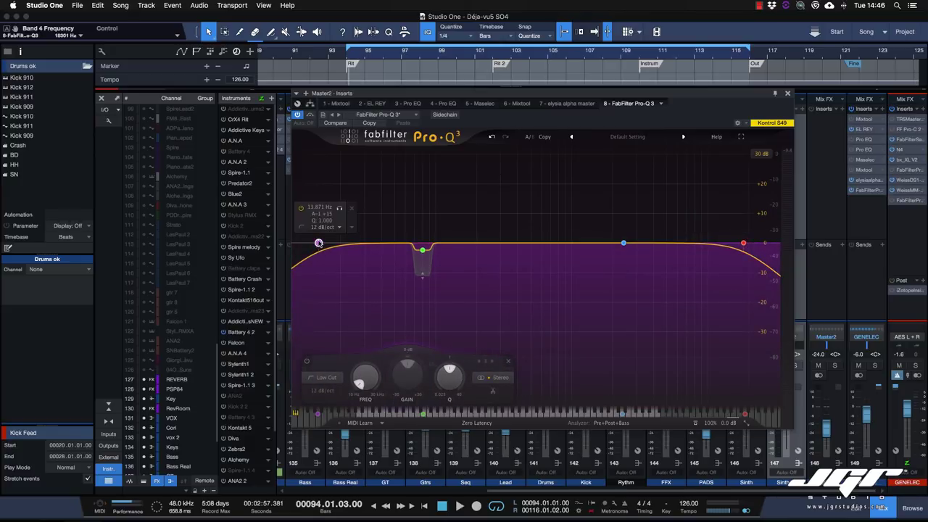
pyautogui.rightClick(319, 243)
pyautogui.moveTo(371, 283)
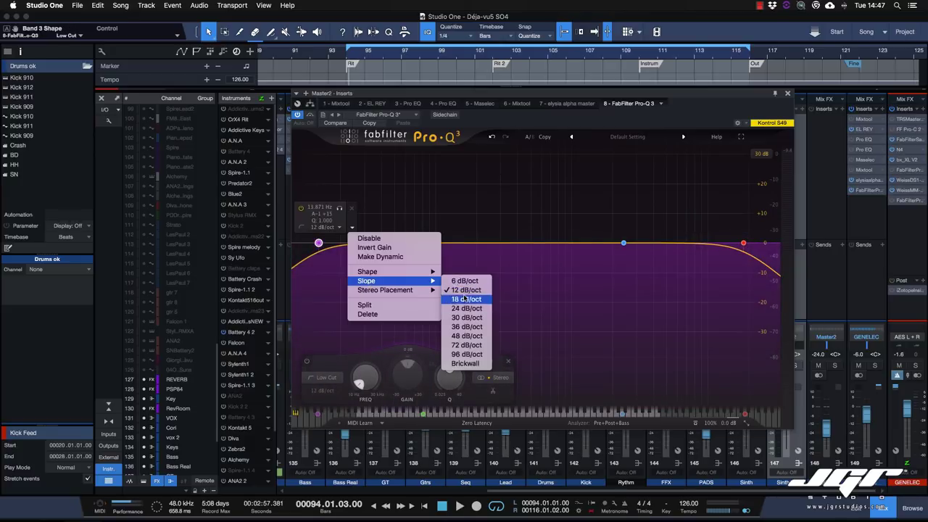
pyautogui.click(464, 363)
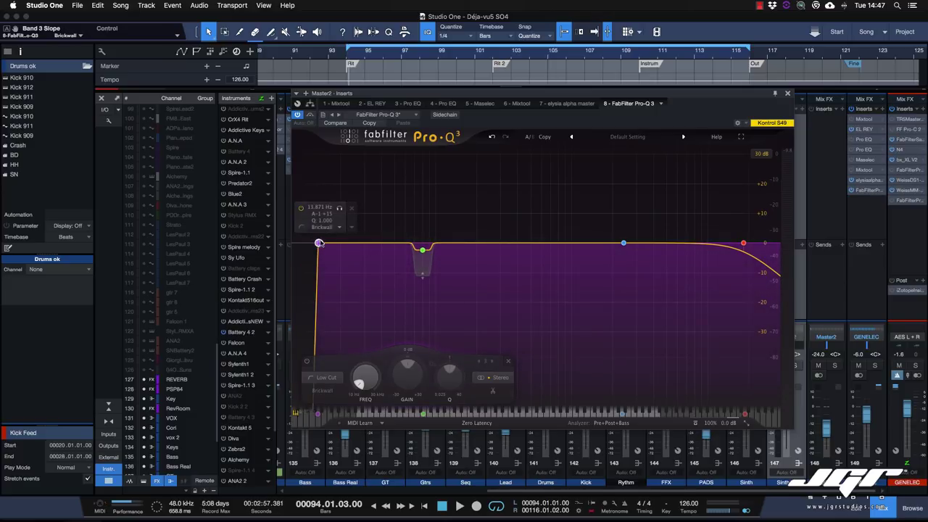
pyautogui.moveTo(317, 244); pyautogui.dragTo(340, 244)
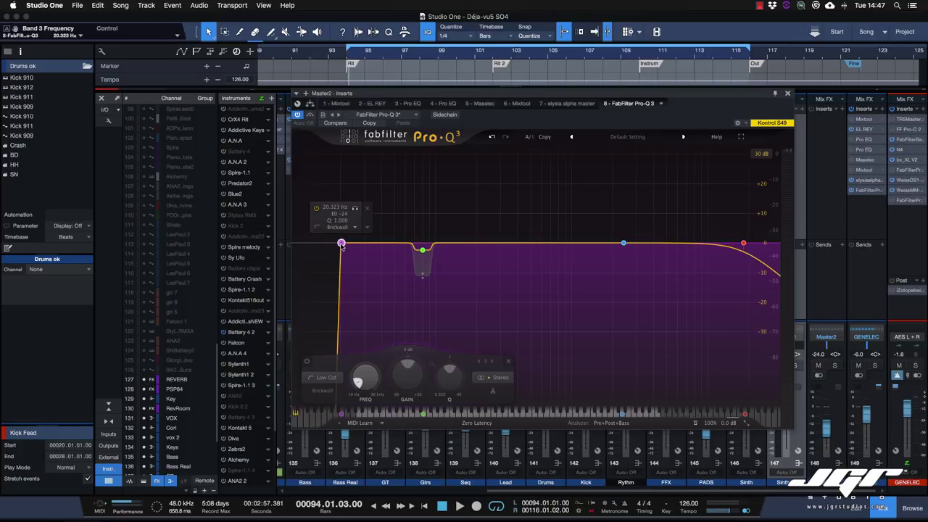
pyautogui.scroll(-1, 341, 244)
pyautogui.scroll(1, 342, 245)
pyautogui.moveTo(342, 244)
pyautogui.mouseDown()
pyautogui.moveTo(382, 246)
pyautogui.moveTo(337, 245)
pyautogui.mouseUp()
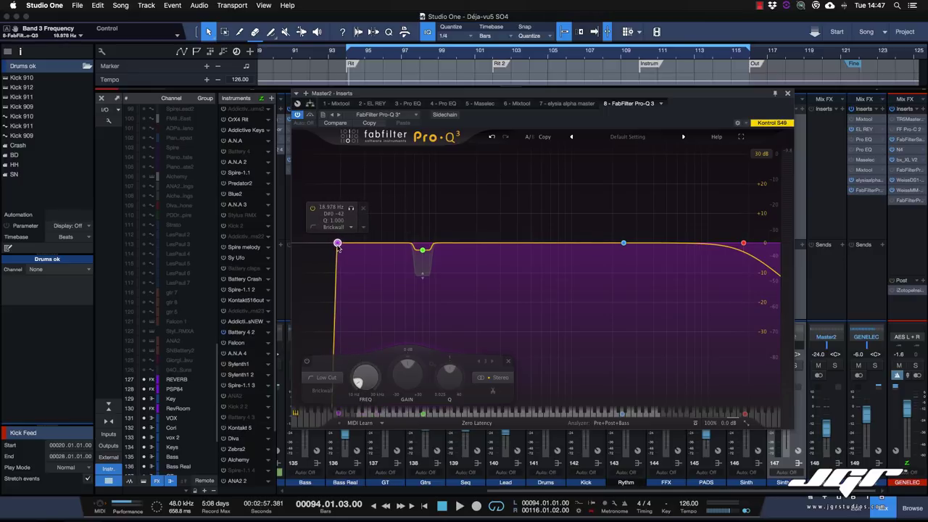
# Disable the low dynamic bell band near 80.5 Hz and delete it.
pyautogui.click(425, 255)
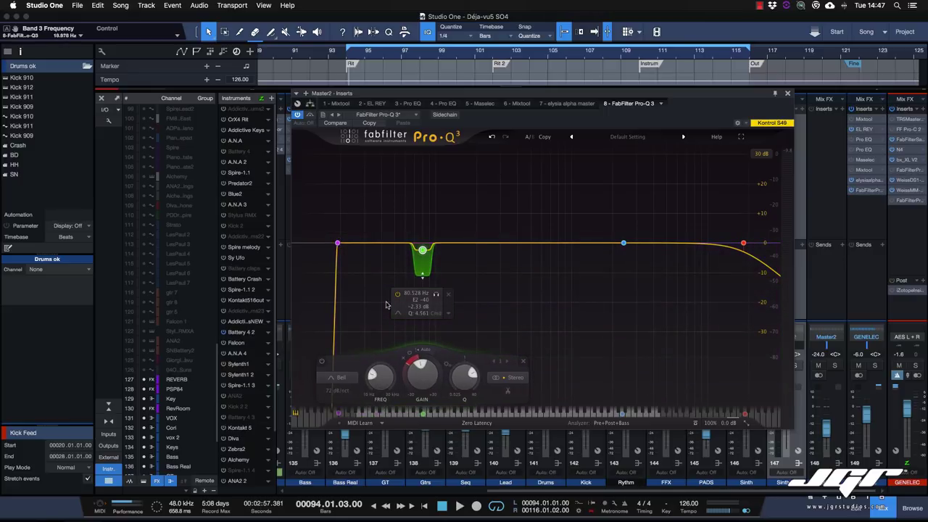
pyautogui.doubleClick(422, 252)
pyautogui.rightClick(422, 252)
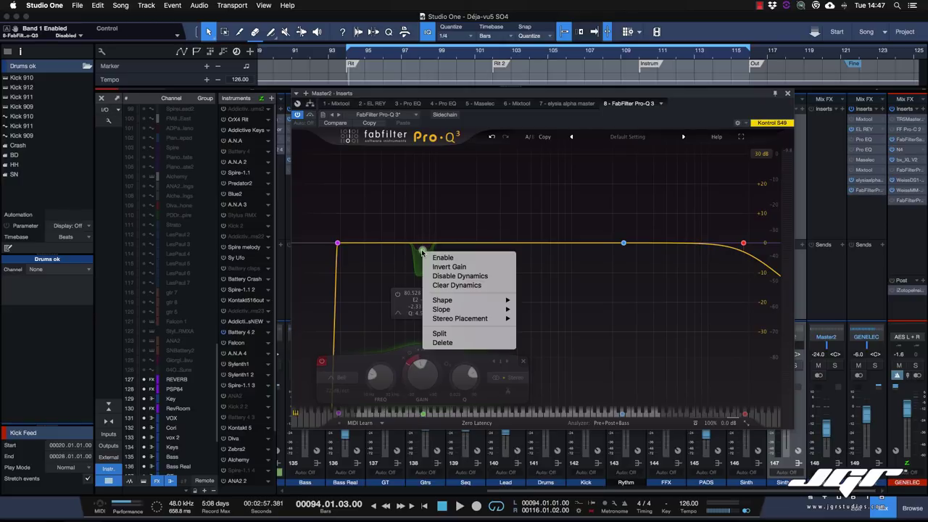
pyautogui.click(443, 342)
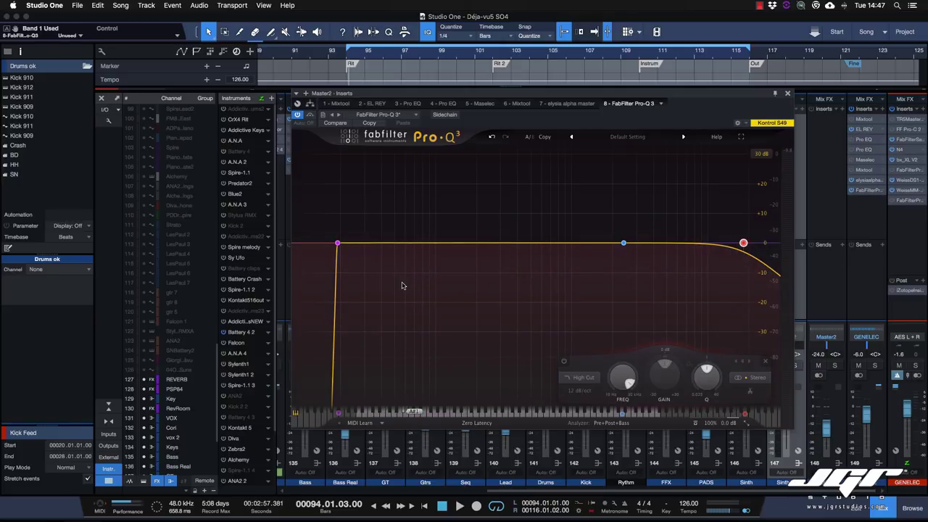
# Add a flat bell band at about 113 Hz and display its stereo placement options.
pyautogui.moveTo(341, 245)
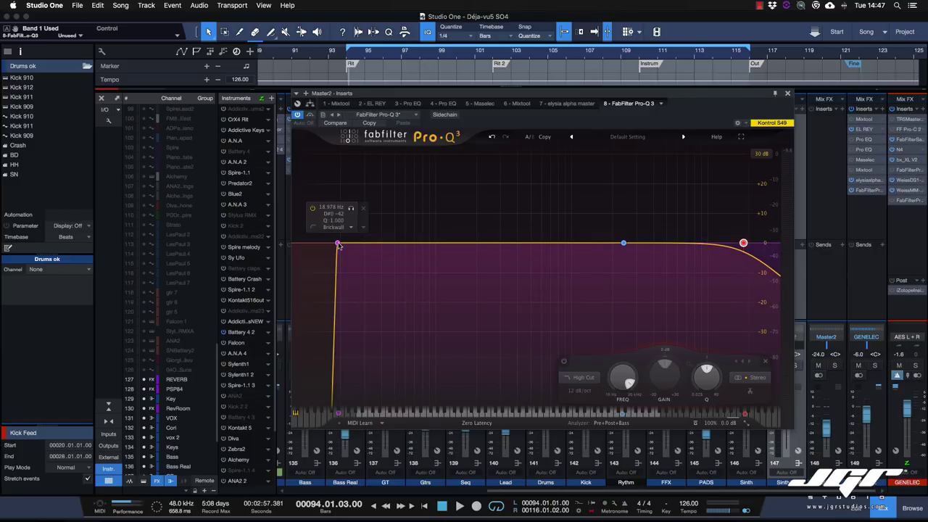
pyautogui.click(443, 243)
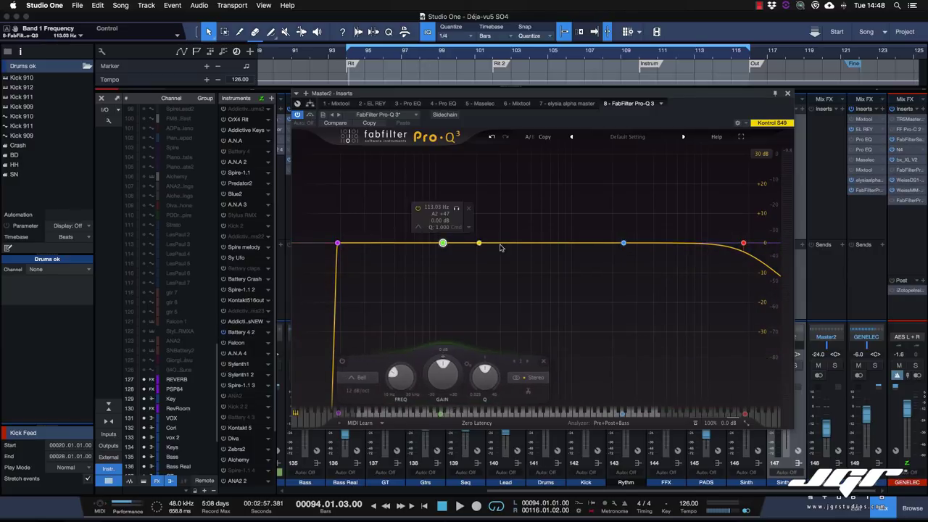
pyautogui.moveTo(339, 246)
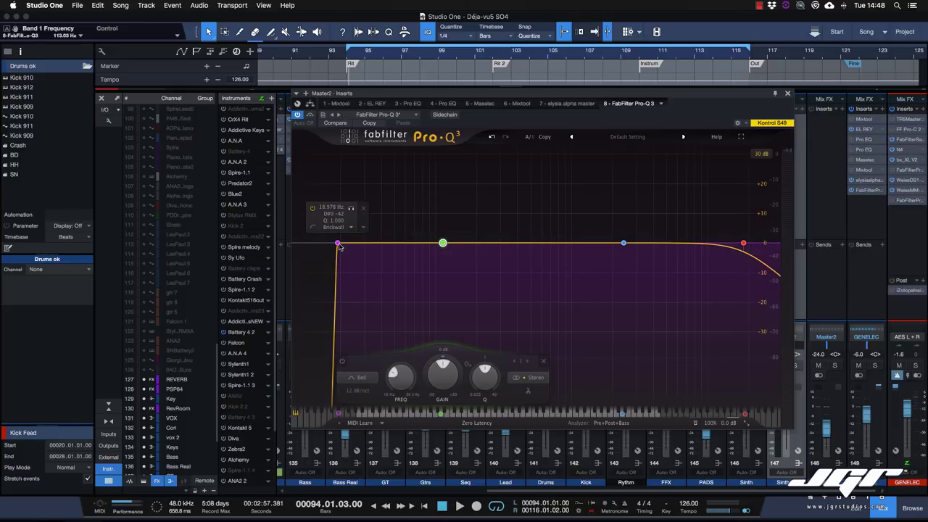
pyautogui.click(536, 378)
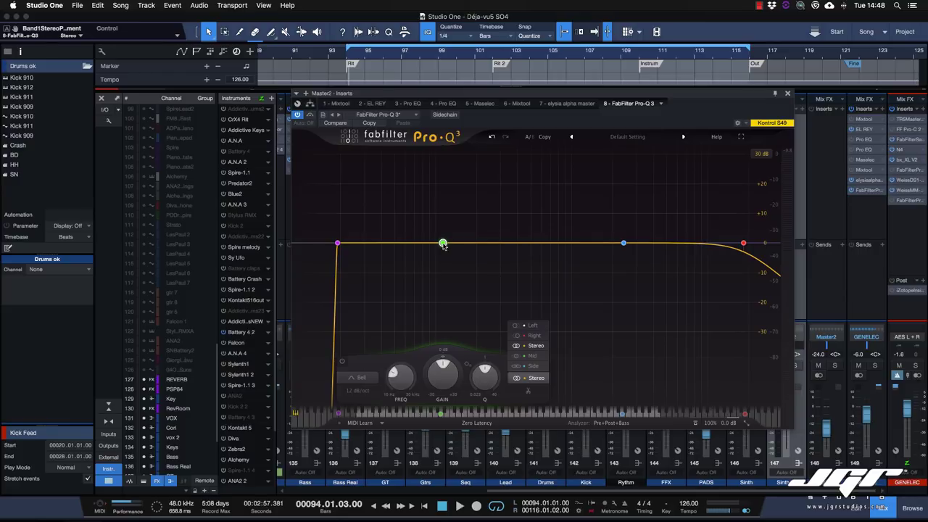
# Move the Brickwall Low Cut band to about 20 Hz and set its stereo placement to Mid.
pyautogui.moveTo(338, 245)
pyautogui.moveTo(338, 245); pyautogui.dragTo(342, 245)
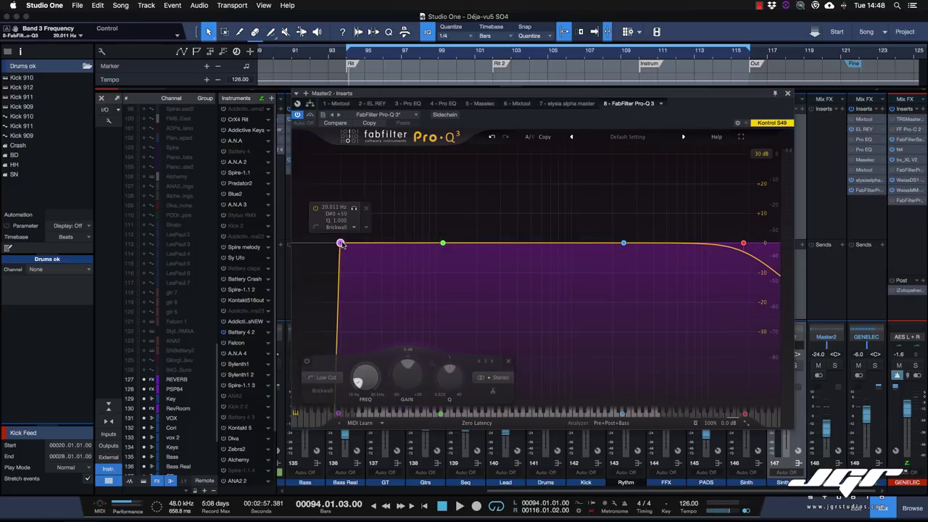
pyautogui.click(494, 377)
pyautogui.click(498, 356)
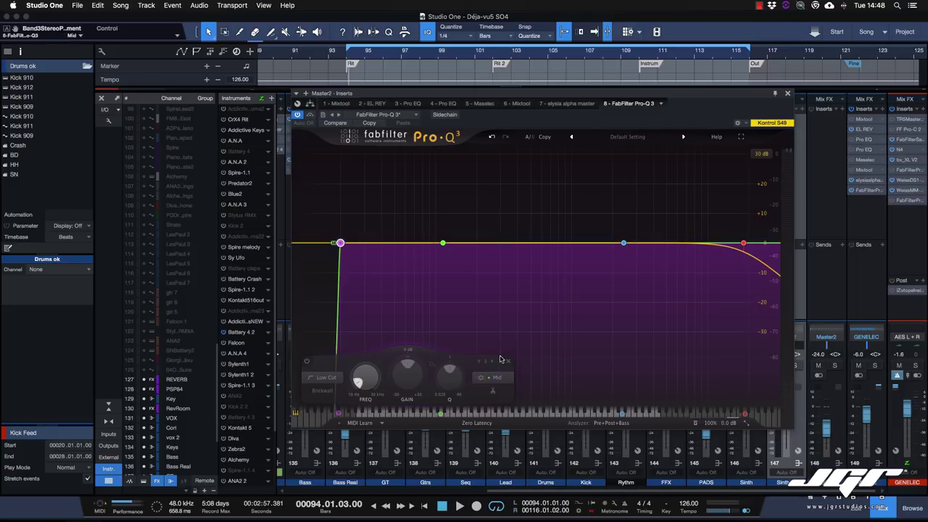
# Raise the frequency of the Brickwall Low Cut band on the Side signal to about 200 Hz.
pyautogui.moveTo(342, 243)
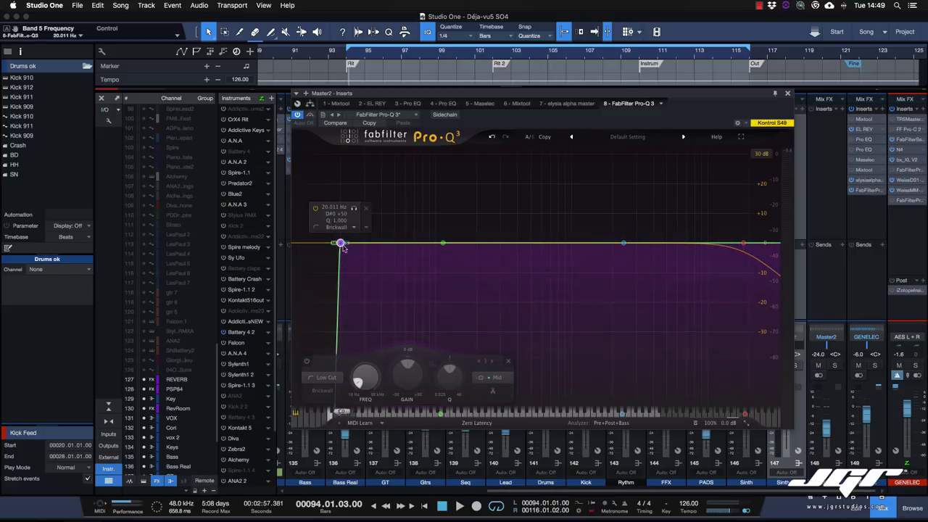
pyautogui.moveTo(342, 244); pyautogui.dragTo(438, 247)
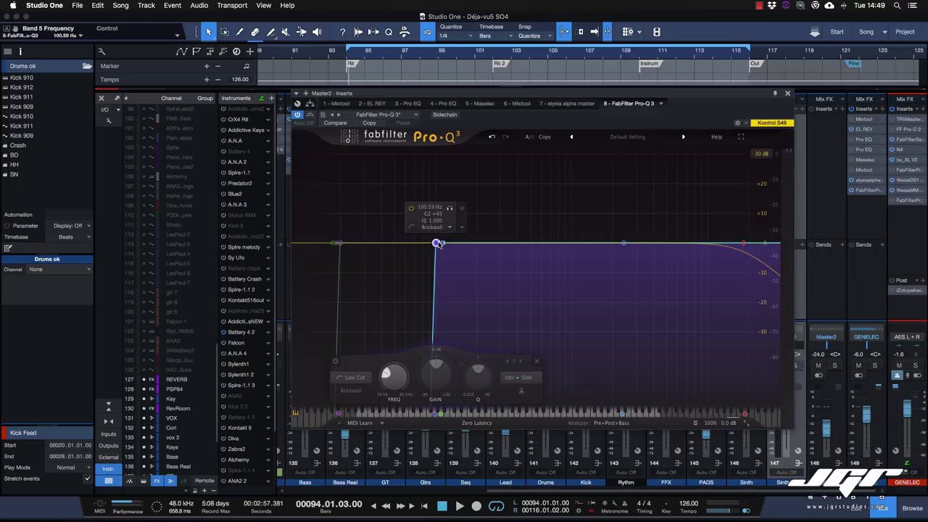
pyautogui.moveTo(437, 243); pyautogui.dragTo(478, 245)
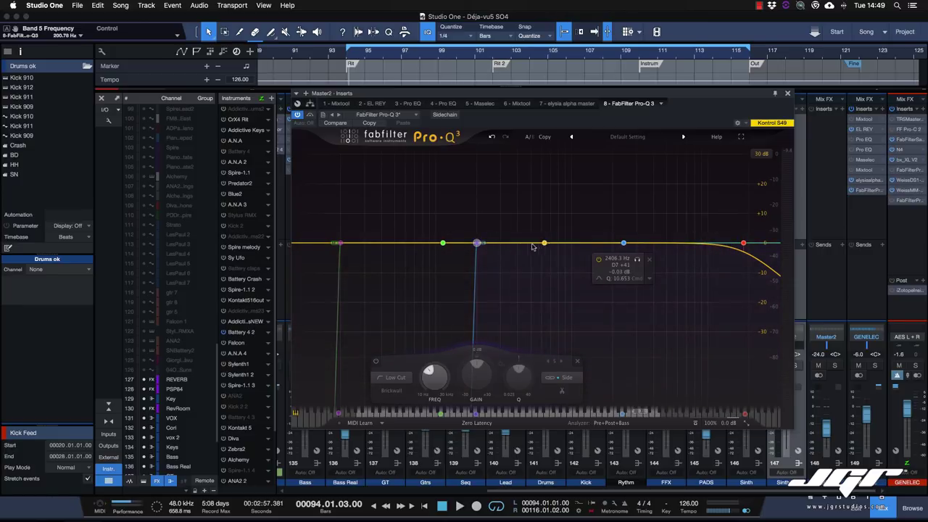
# Raise the High Cut band's Q to about 2.27 and move the flat low bell band to about 66 Hz.
pyautogui.moveTo(743, 245); pyautogui.dragTo(744, 225)
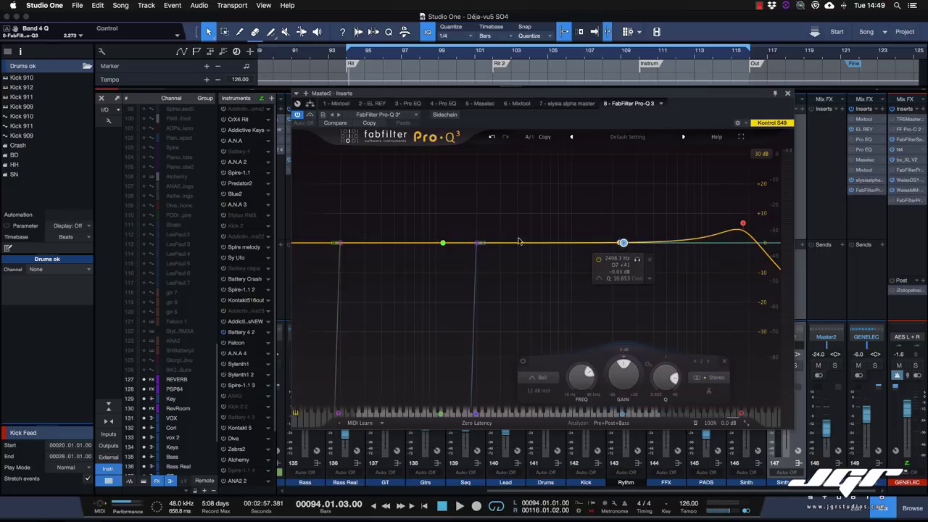
pyautogui.moveTo(443, 243); pyautogui.dragTo(410, 244)
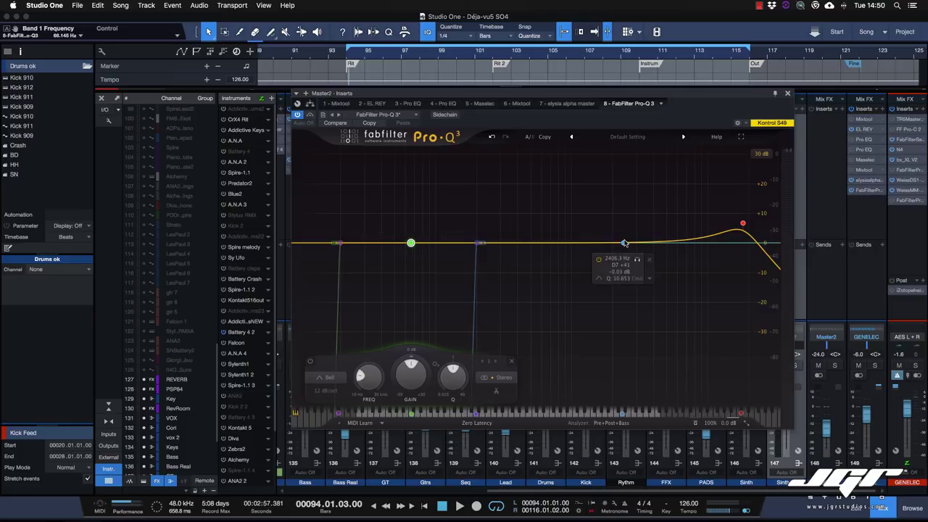
# Start playback and raise the High Cut band's Q to about 2.8.
pyautogui.press('space')
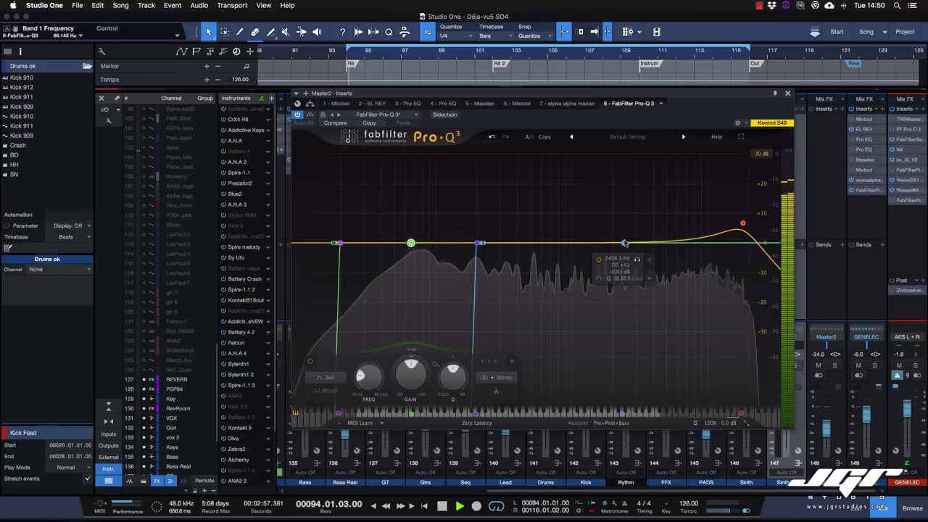
pyautogui.click(743, 224)
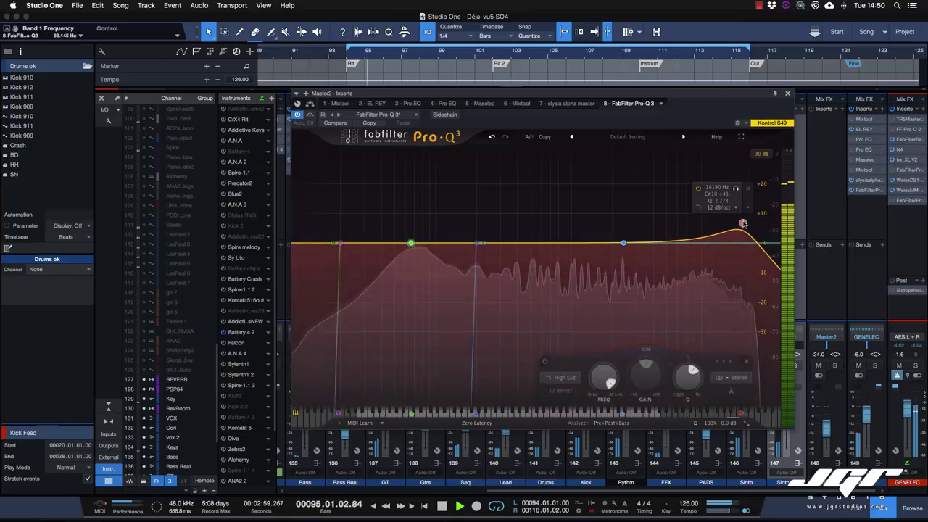
pyautogui.scroll(3, 744, 222)
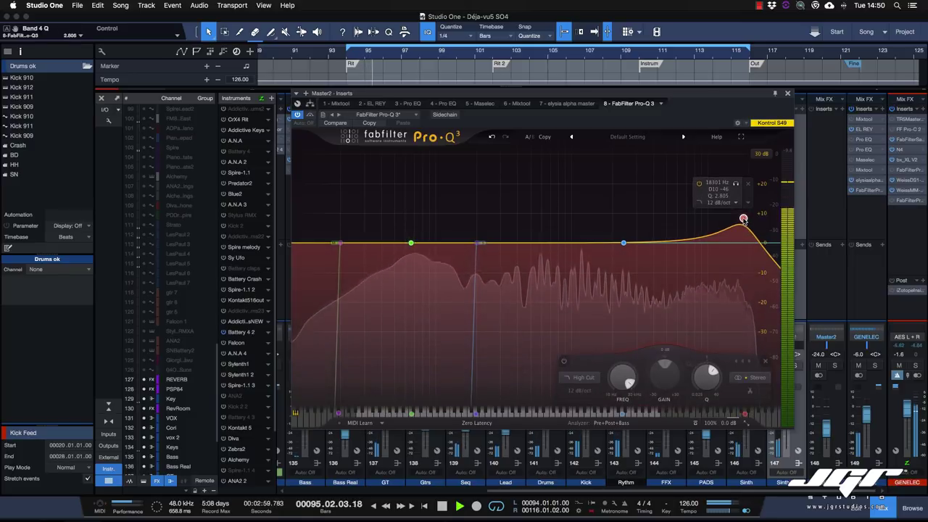
# Try a 6 dB/oct slope on the High Cut band, and return it to 12 dB/oct.
pyautogui.click(581, 391)
pyautogui.click(587, 403)
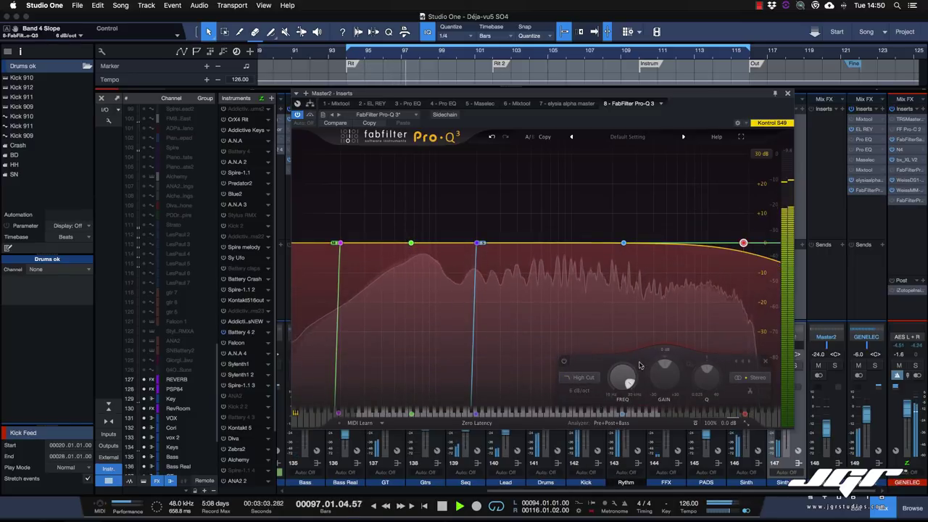
pyautogui.click(580, 391)
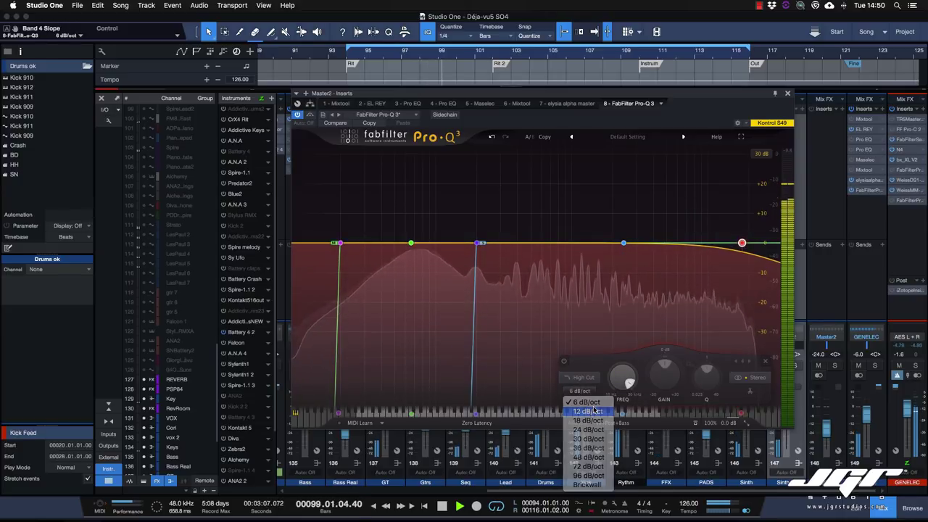
pyautogui.click(587, 411)
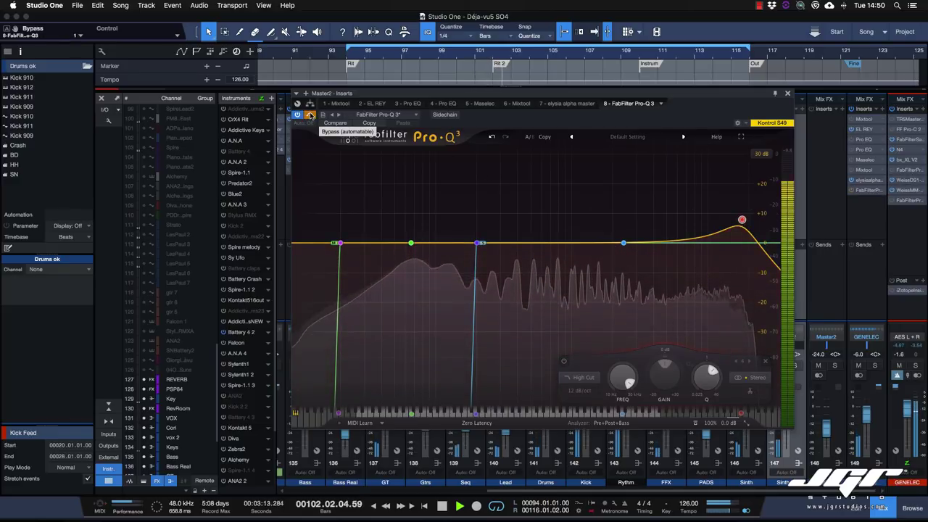
# Toggle the equalizer's bypass repeatedly during playback to compare the processed and unprocessed sound, ending with the equalizer active.
pyautogui.click(311, 116)
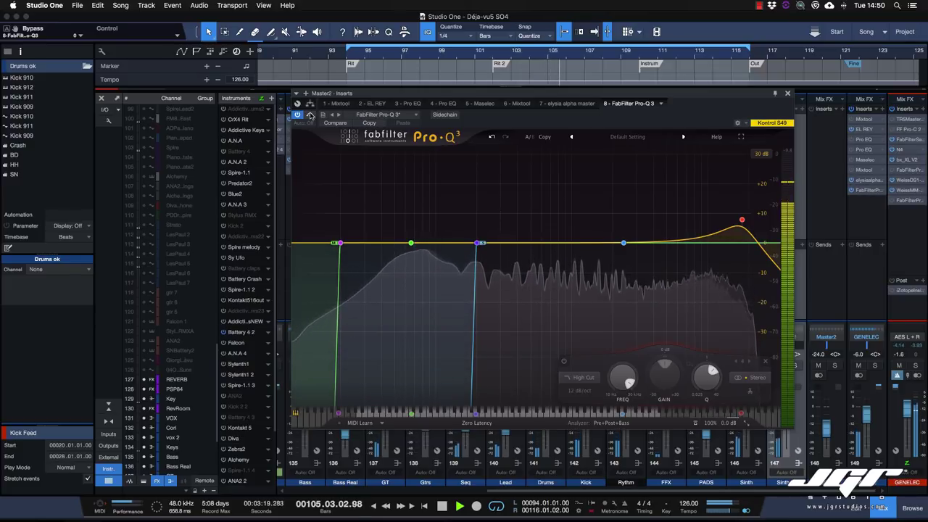
pyautogui.click(310, 116)
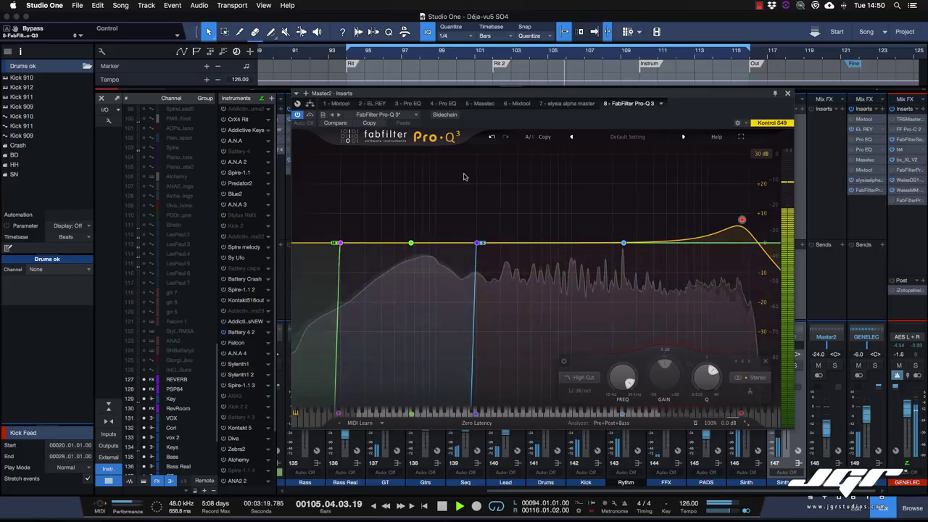
pyautogui.click(310, 116)
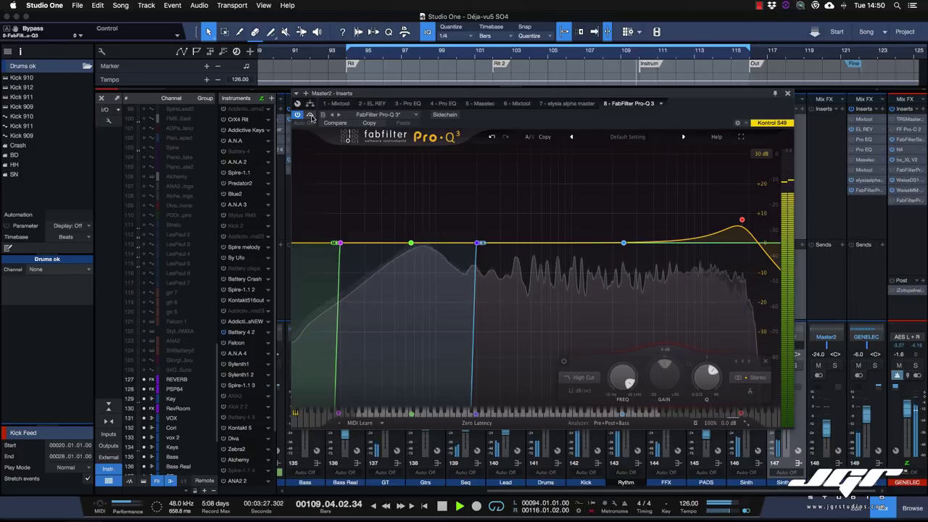
pyautogui.click(311, 116)
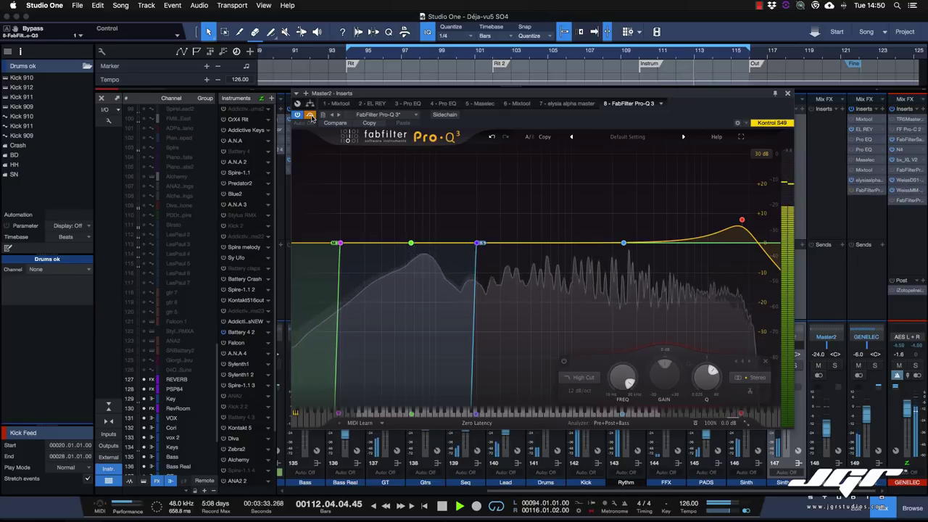
pyautogui.click(310, 116)
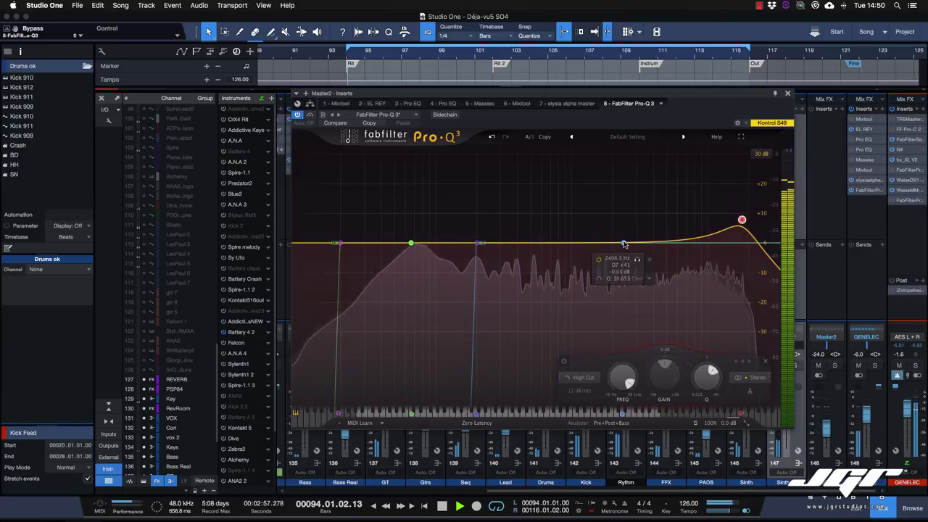
# Move the bell band at 2406 Hz to about 1430 Hz and make it dynamic.
pyautogui.moveTo(624, 244); pyautogui.dragTo(593, 243)
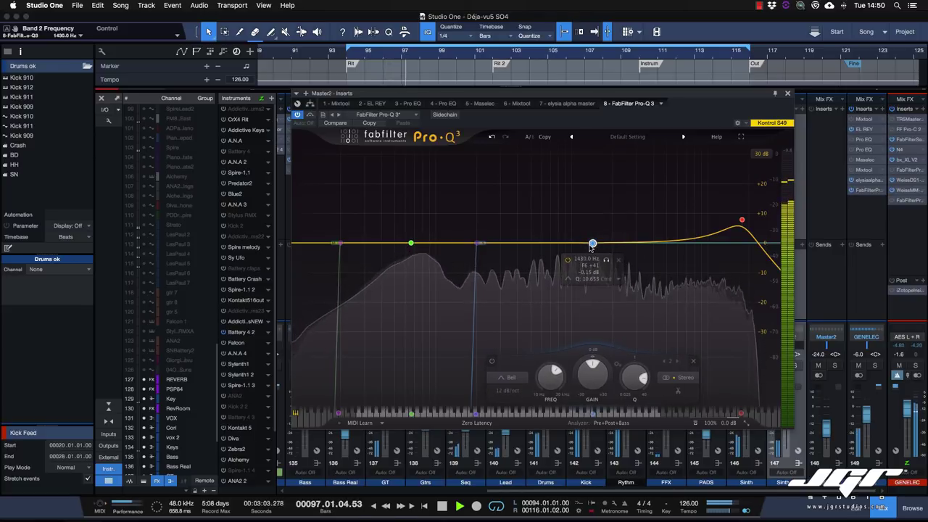
pyautogui.rightClick(592, 245)
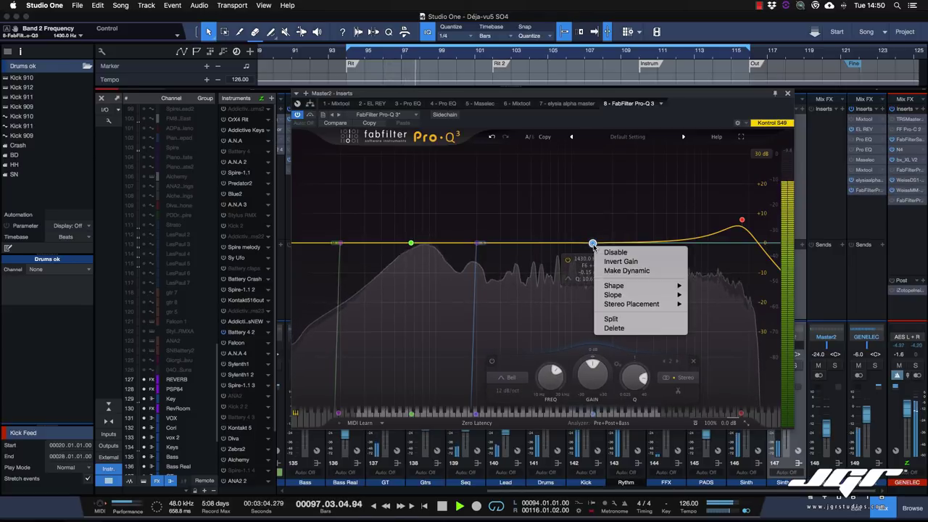
pyautogui.click(621, 272)
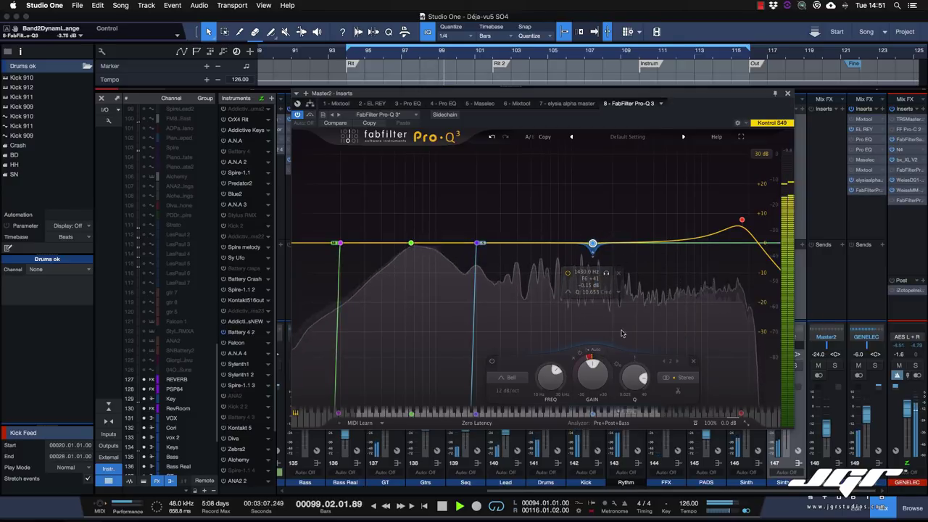
# Lower the mid dynamic band's gain to about -3.34 dB near 1437 Hz and widen it to a Q of about 1.74.
pyautogui.moveTo(639, 378); pyautogui.dragTo(638, 414)
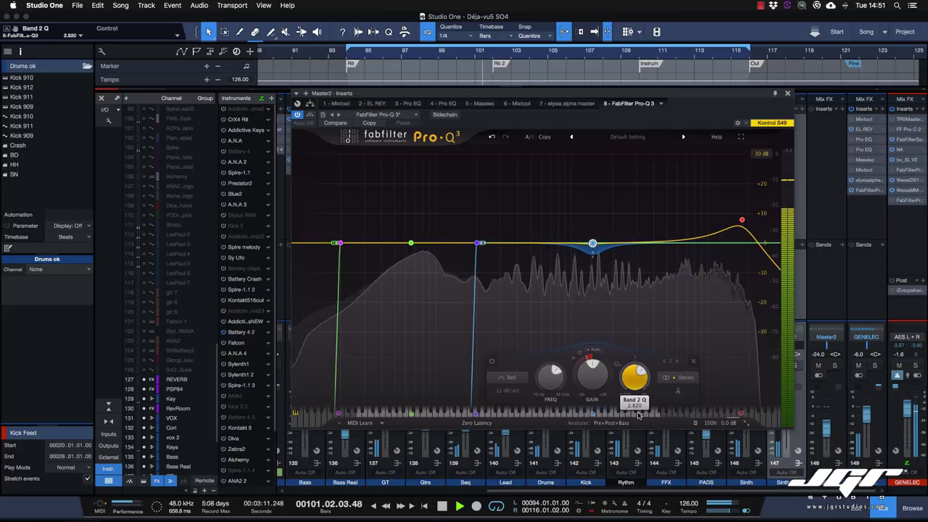
pyautogui.moveTo(591, 245); pyautogui.dragTo(593, 253)
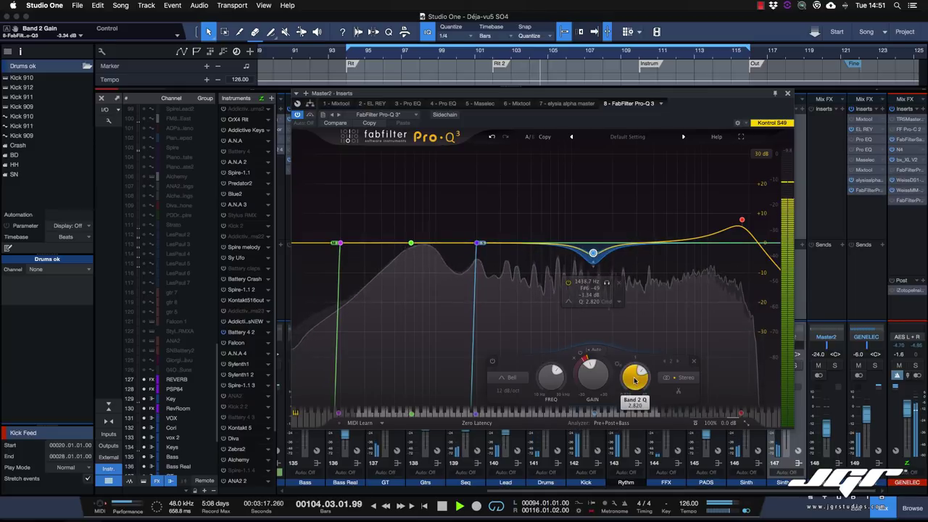
pyautogui.moveTo(636, 378); pyautogui.dragTo(635, 378)
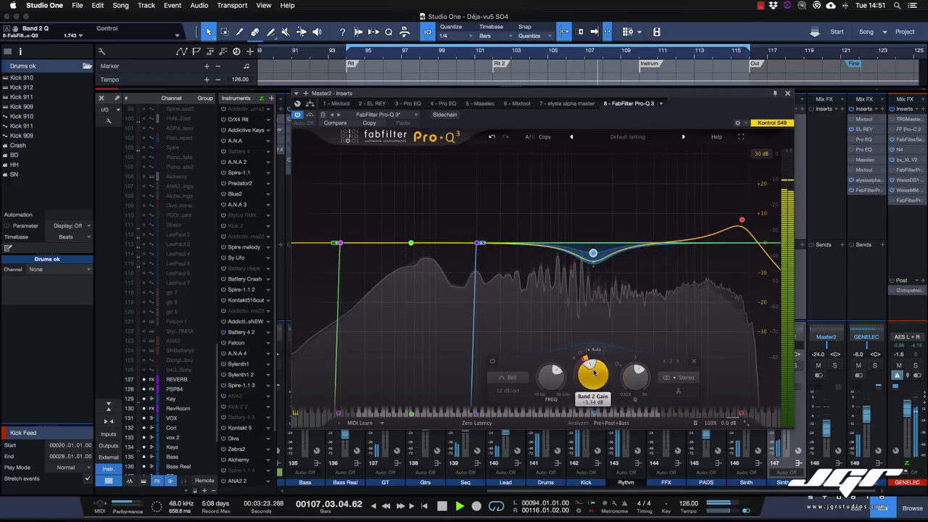
# Switch the mid dynamic band's threshold from automatic to manual and lower it to about -30.6 dB.
pyautogui.moveTo(593, 375)
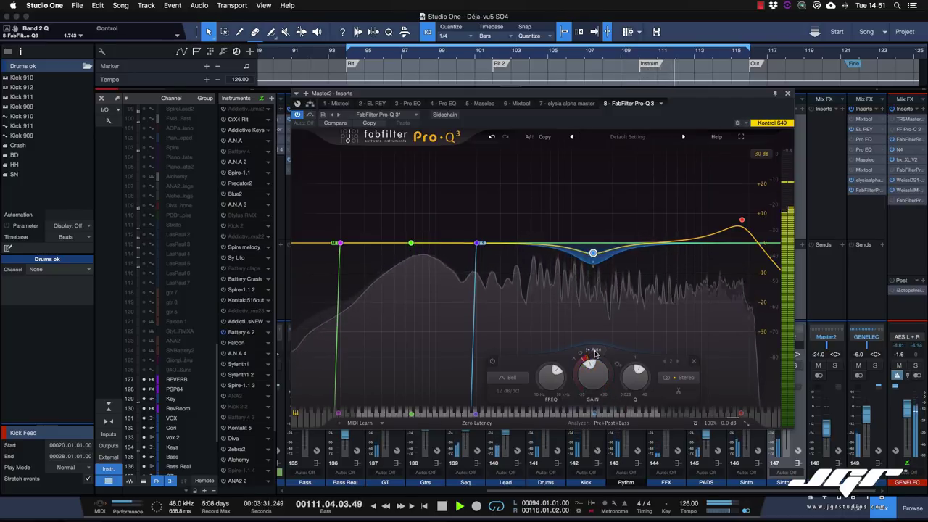
pyautogui.click(595, 352)
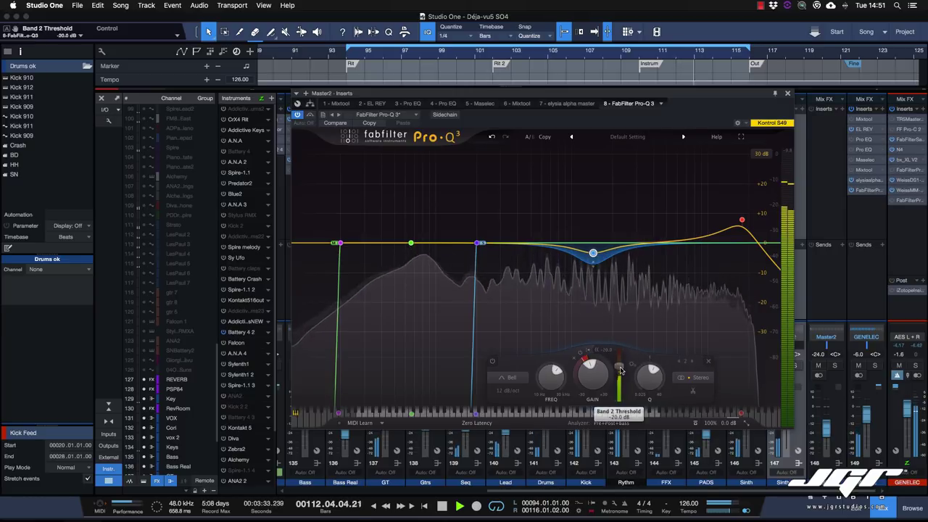
pyautogui.moveTo(621, 370); pyautogui.dragTo(621, 373)
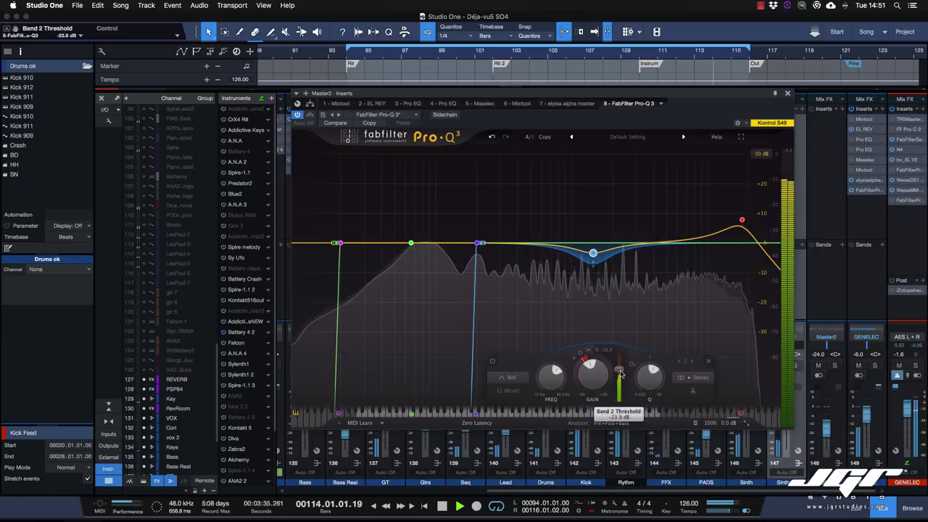
pyautogui.moveTo(620, 375); pyautogui.dragTo(621, 380)
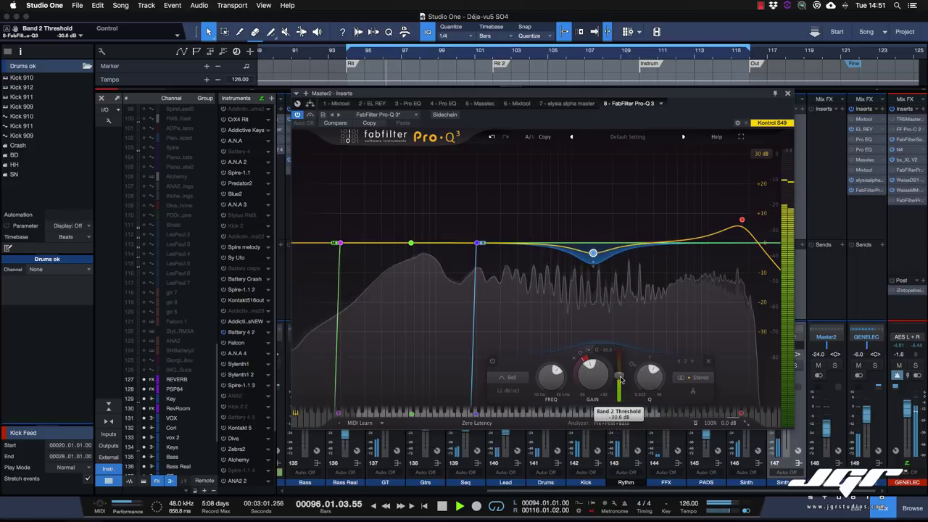
# Make the 66 Hz bell band dynamic and move it to about 49.4 Hz with +2.32 dB of gain.
pyautogui.click(411, 243)
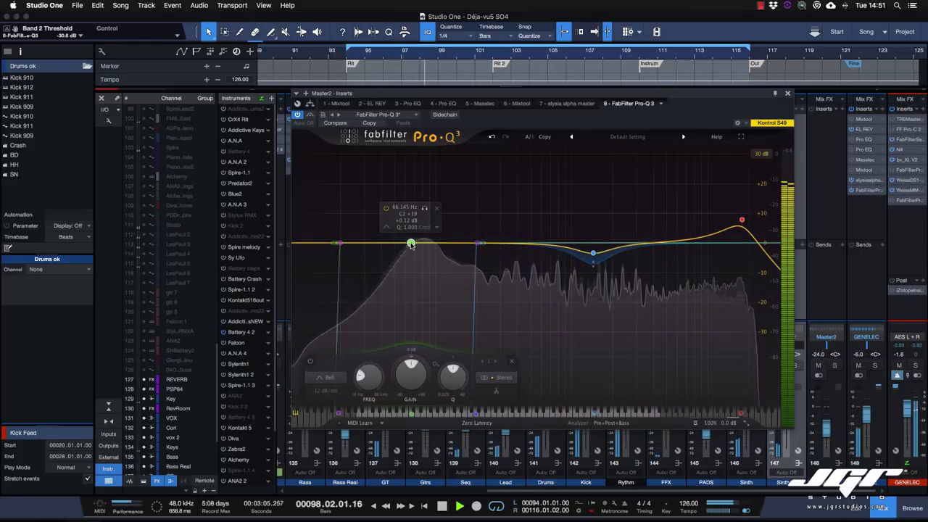
pyautogui.rightClick(411, 245)
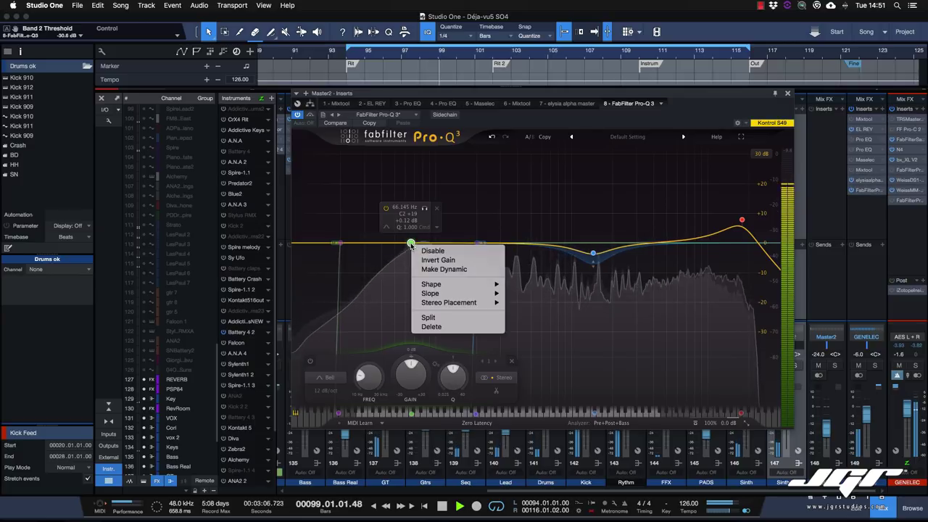
pyautogui.click(440, 270)
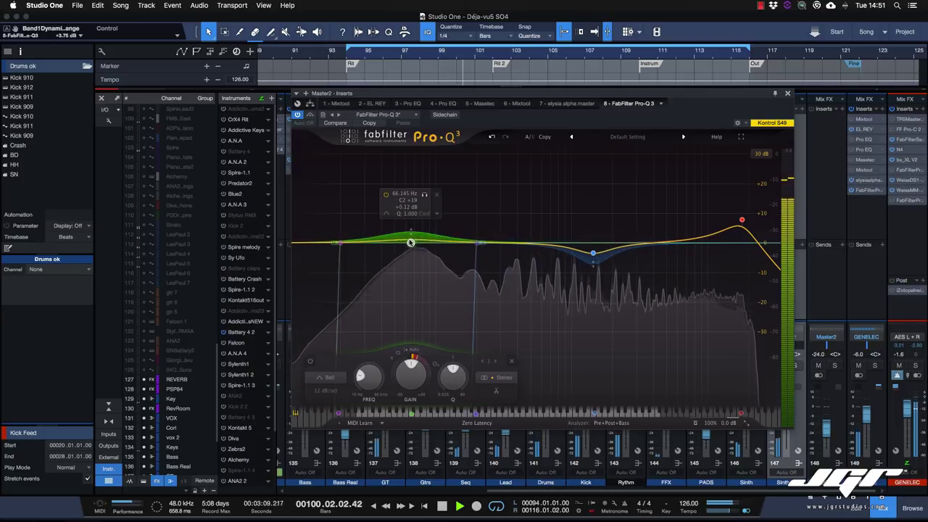
pyautogui.moveTo(410, 241)
pyautogui.mouseDown()
pyautogui.moveTo(413, 231)
pyautogui.moveTo(394, 235)
pyautogui.mouseUp()
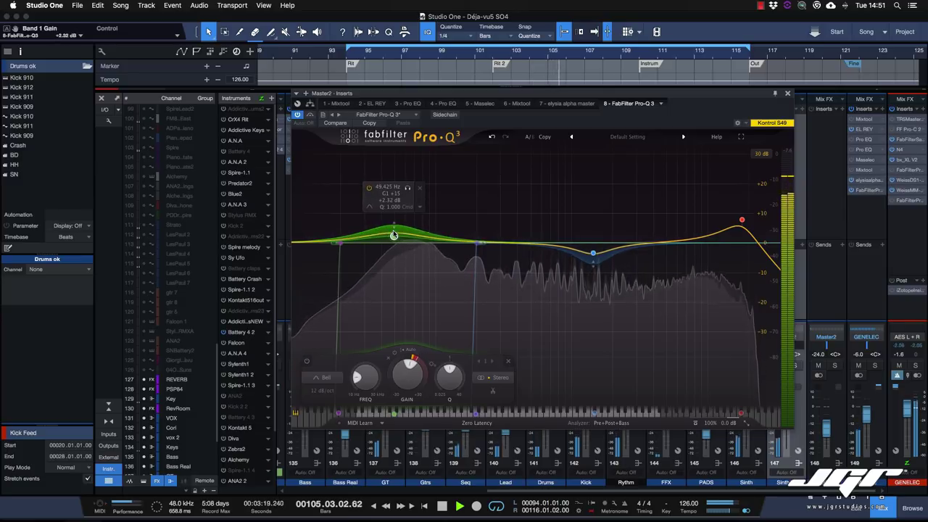
# Add a dynamic mid-channel bell band at about 89 Hz, narrow its Q and lower its gain to about -2.43 dB.
pyautogui.click(428, 244)
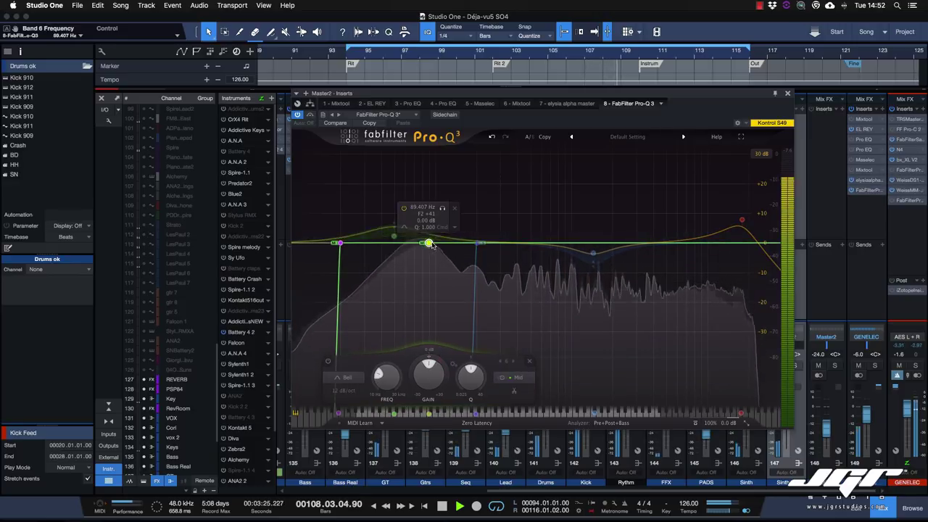
pyautogui.rightClick(429, 244)
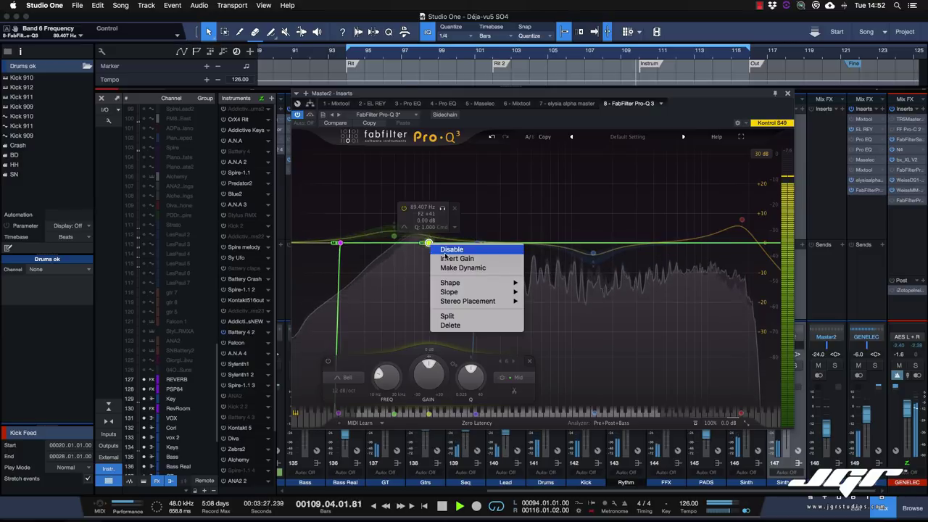
pyautogui.click(453, 268)
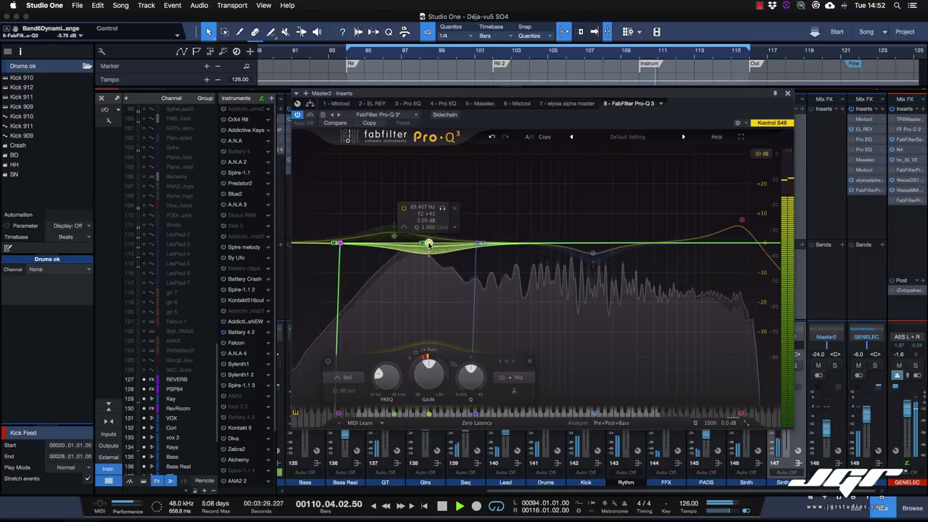
pyautogui.moveTo(429, 243); pyautogui.dragTo(432, 258)
pyautogui.moveTo(471, 374); pyautogui.dragTo(464, 349)
pyautogui.moveTo(428, 246); pyautogui.dragTo(428, 250)
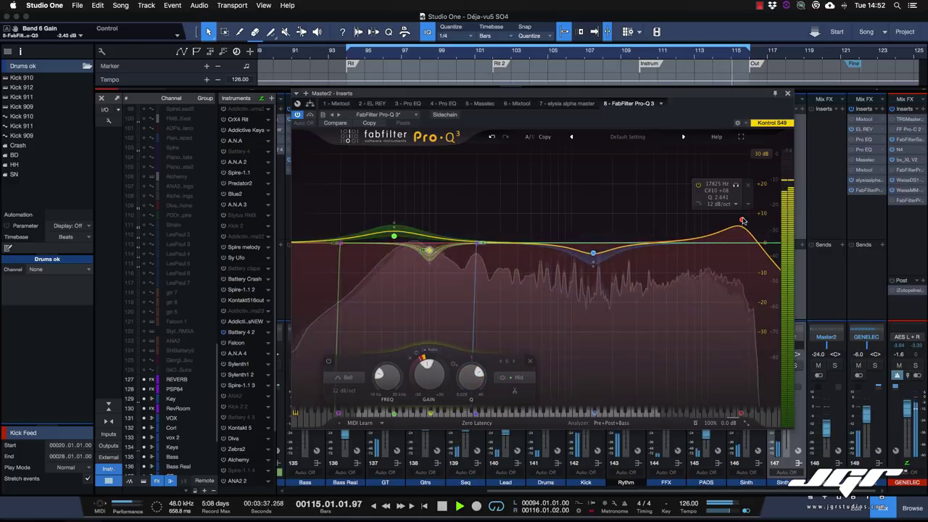
# Compare the sound with the equalizer bypassed and active, raising the 1.4 kHz dynamic band's gain to about -0.54 dB between comparisons.
pyautogui.click(310, 116)
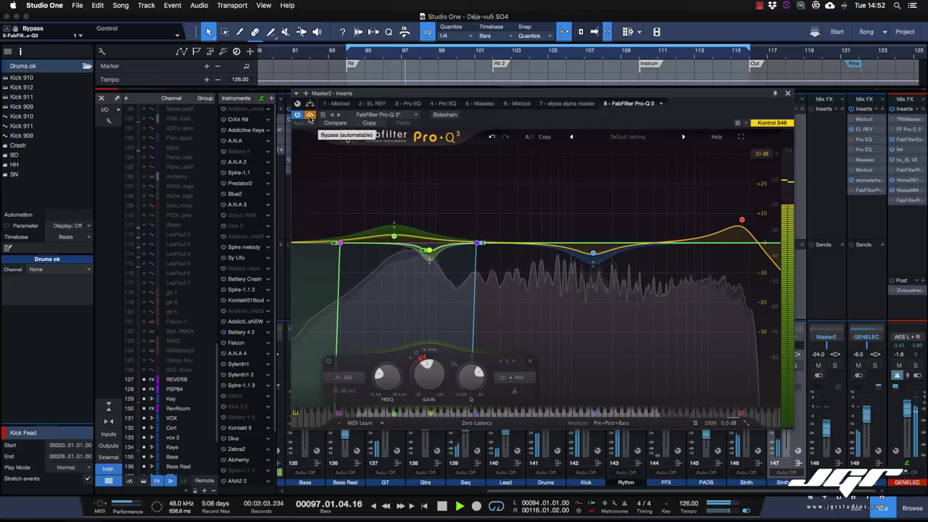
pyautogui.click(310, 116)
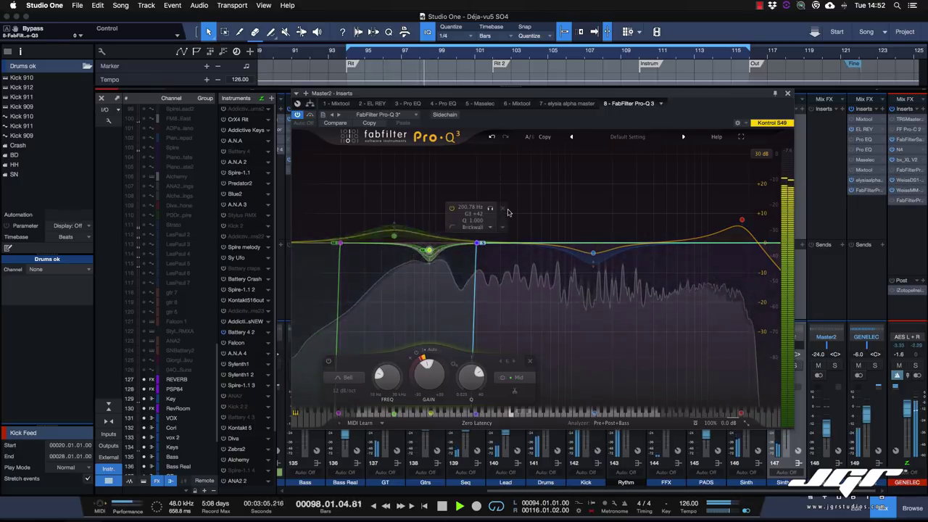
pyautogui.moveTo(593, 253); pyautogui.dragTo(595, 247)
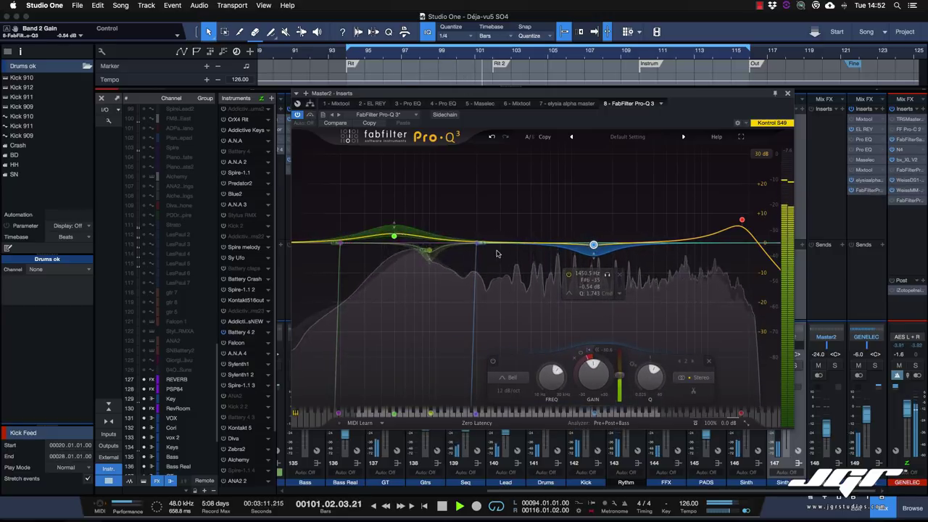
pyautogui.click(311, 117)
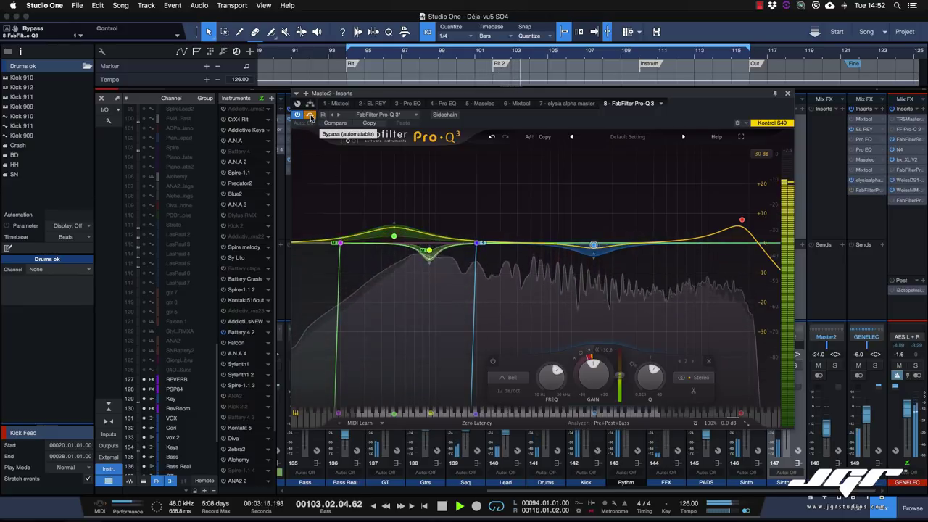
pyautogui.click(311, 117)
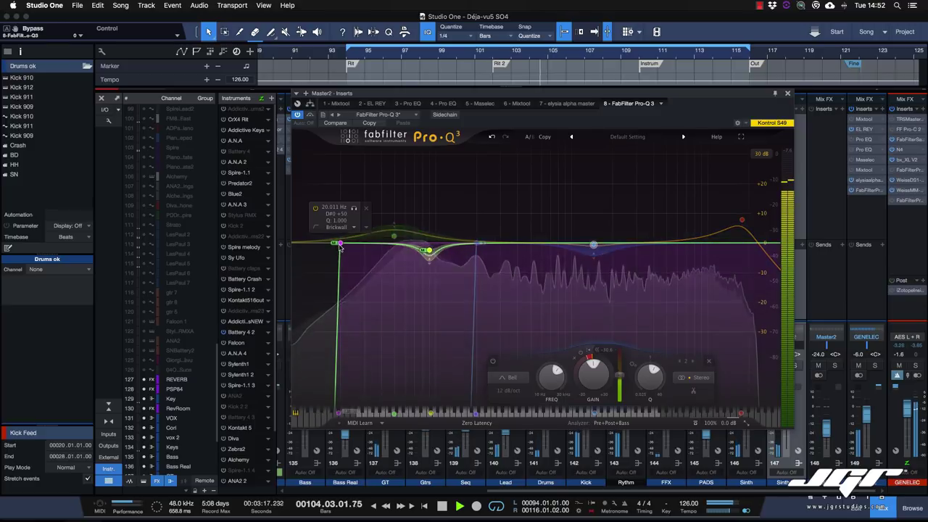
# Lower the mid-channel brickwall low cut to about 16.6 Hz and stop playback.
pyautogui.moveTo(340, 245); pyautogui.dragTo(329, 245)
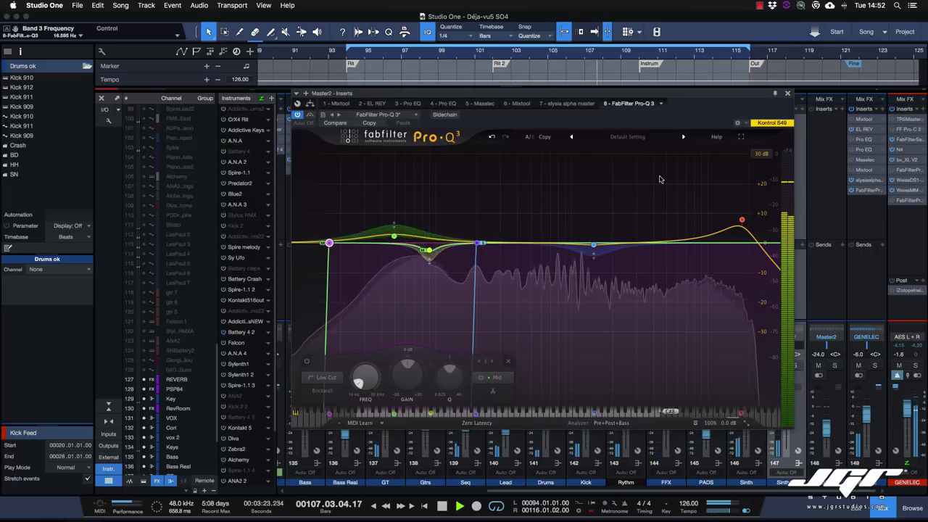
pyautogui.press('space')
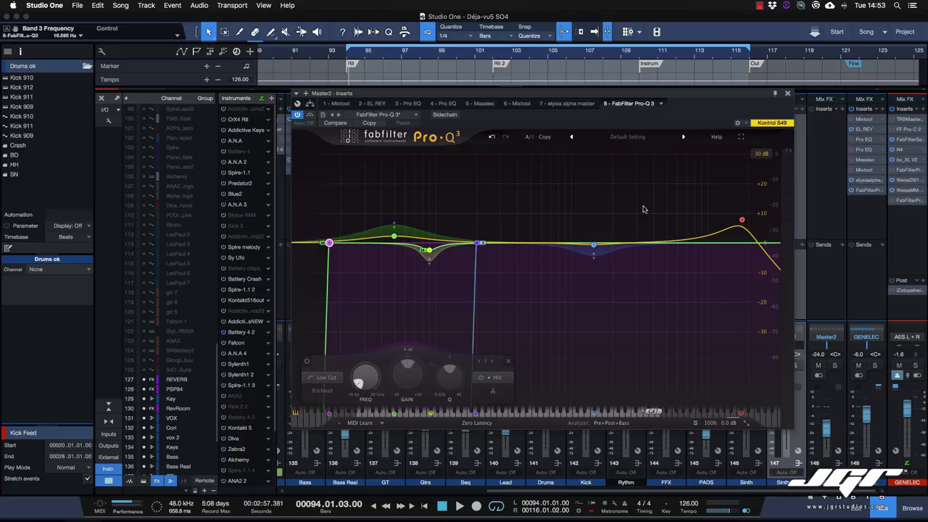
# Browse the equalizer's factory presets, including the Dynamic categories, without loading one.
pyautogui.click(627, 137)
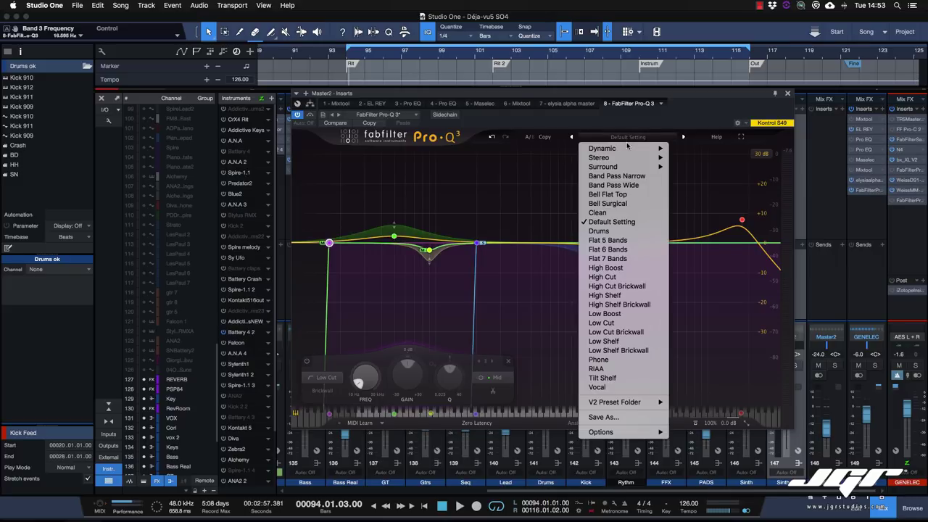
pyautogui.moveTo(627, 152)
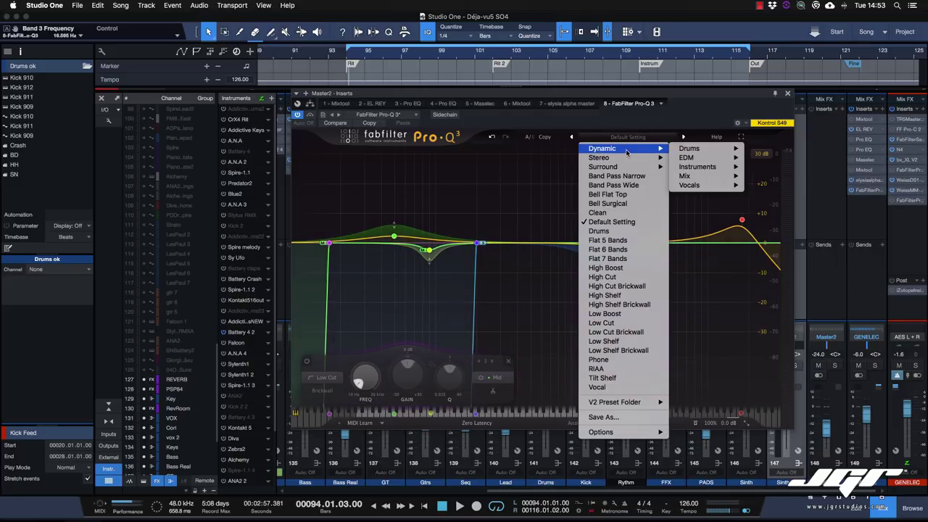
pyautogui.click(754, 121)
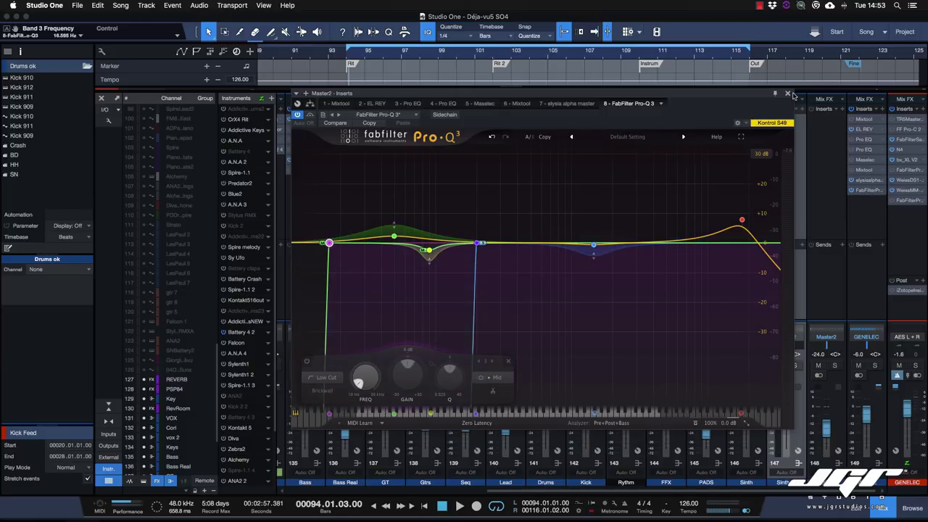
# Replace the master equalizer window with the Rythm bus's Pro-Q 3, then solo that bus and start playback.
pyautogui.click(789, 95)
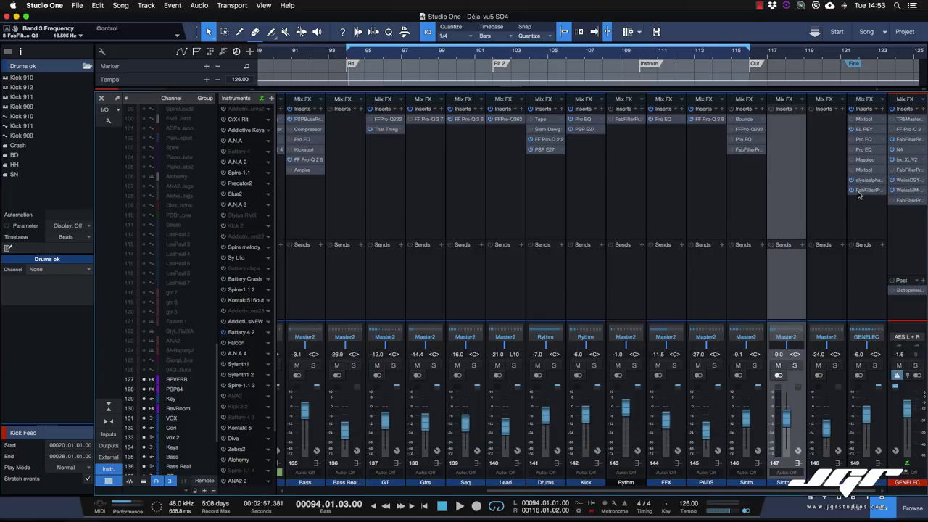
pyautogui.doubleClick(628, 119)
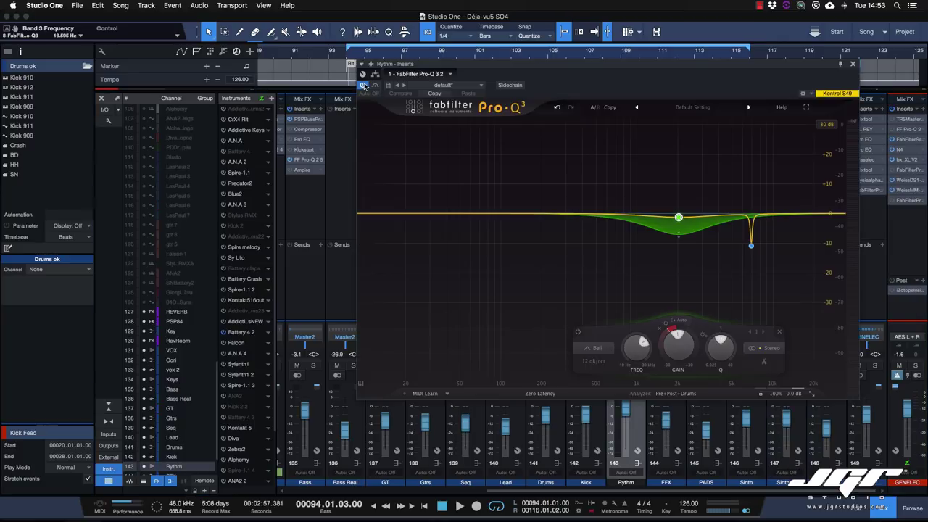
pyautogui.moveTo(528, 67); pyautogui.dragTo(476, 102)
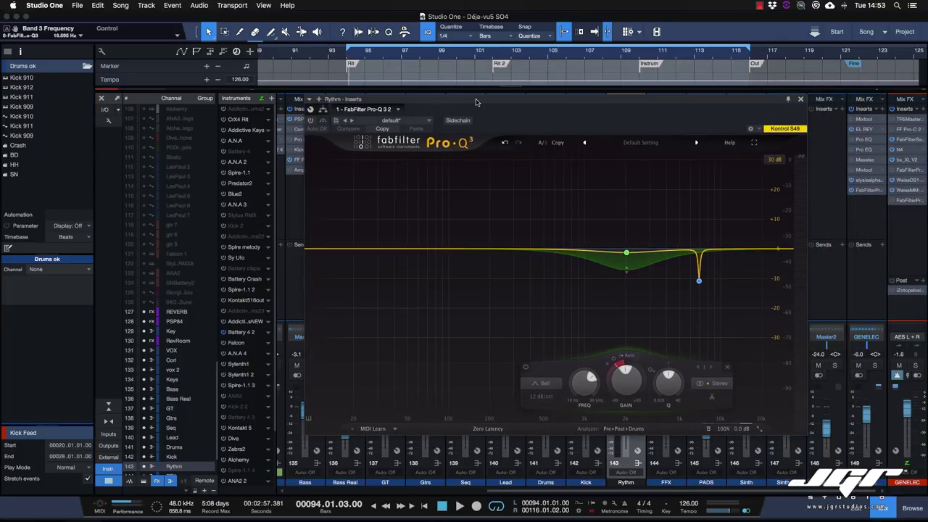
pyautogui.press('s')
pyautogui.press('space')
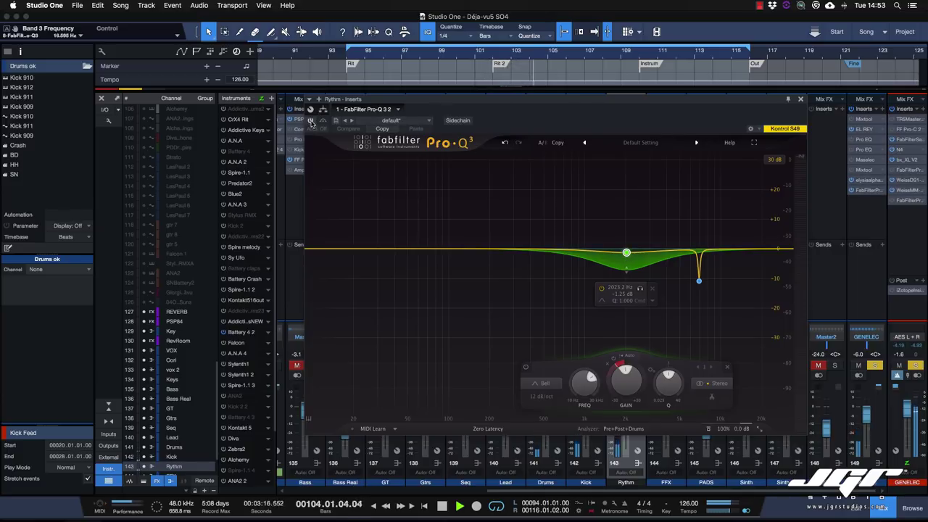
# Lower the 2023 Hz dynamic band's gain to about -2.63 dB and switch the band off and on to compare.
pyautogui.moveTo(628, 254)
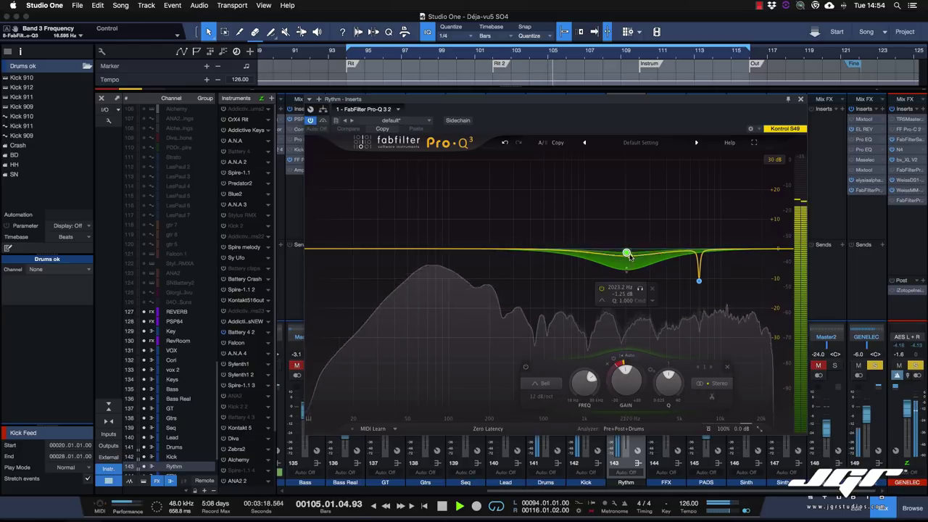
pyautogui.moveTo(627, 254); pyautogui.dragTo(618, 277)
pyautogui.click(602, 292)
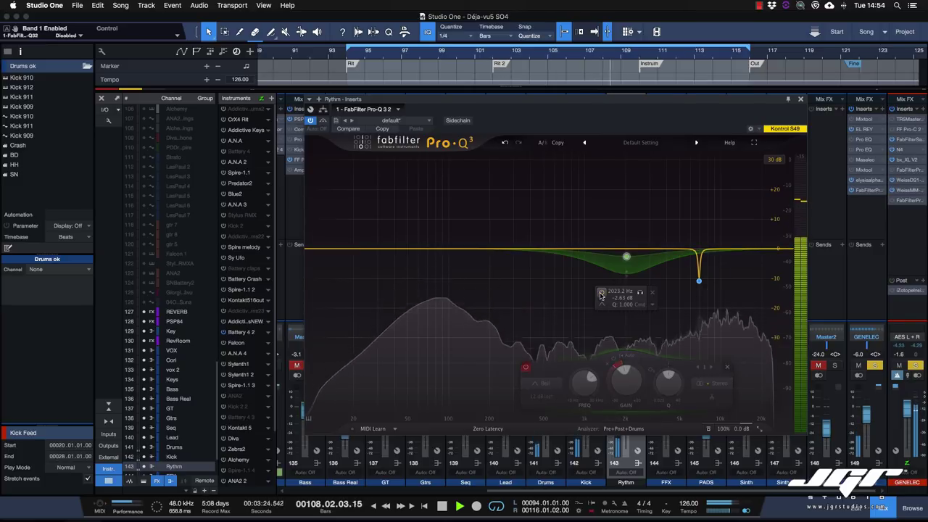
pyautogui.click(601, 292)
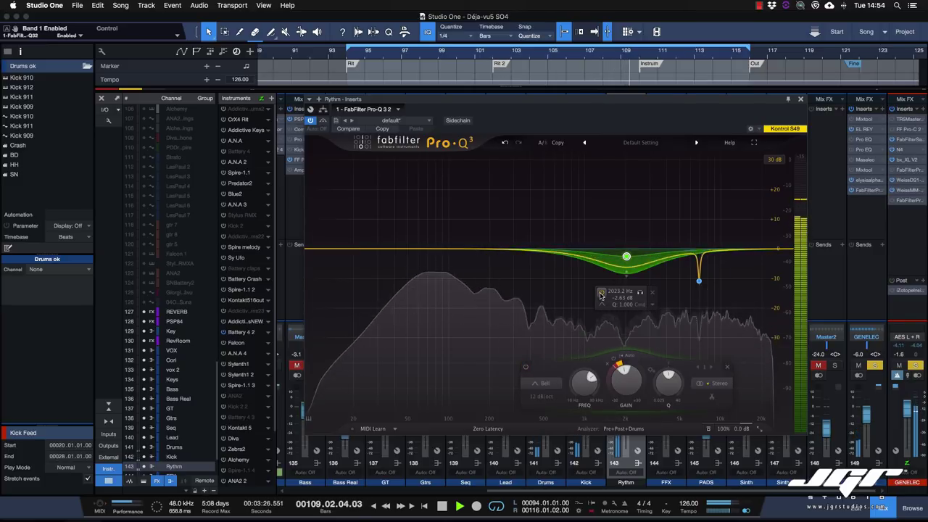
# Switch the 2023 Hz dynamic band's threshold from automatic to manual and set it to about -25.0 dB.
pyautogui.click(629, 355)
pyautogui.moveTo(653, 373); pyautogui.dragTo(655, 380)
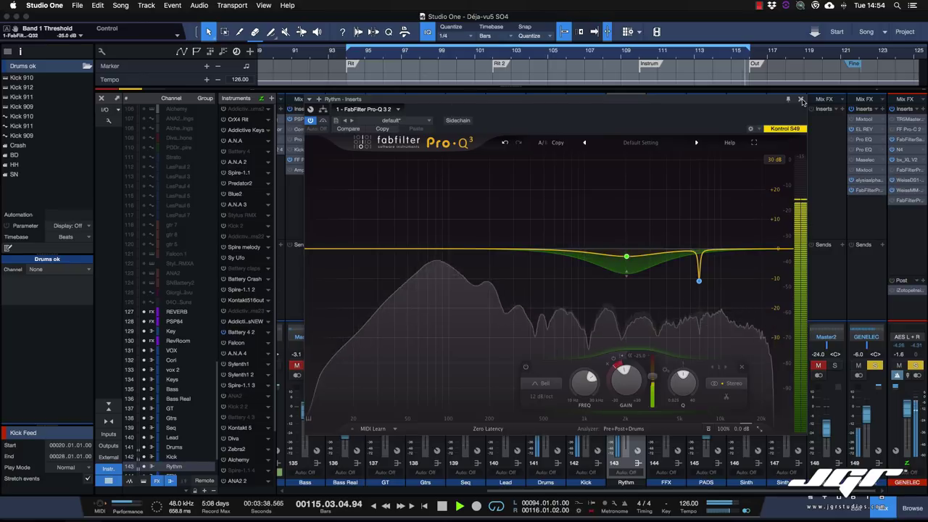
# Add a stereo low-cut band with a 48 dB/oct slope at about 30.9 Hz to the Rythm bus equalizer.
pyautogui.click(380, 250)
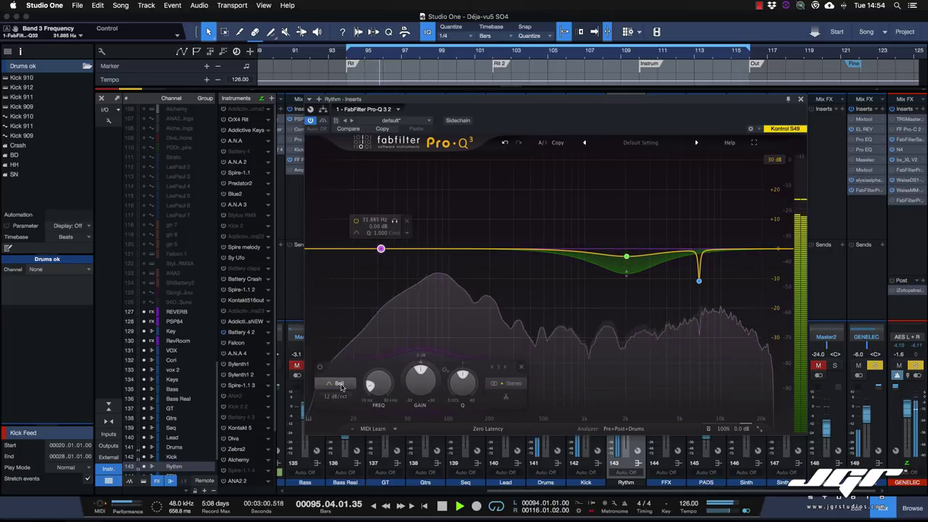
pyautogui.click(340, 384)
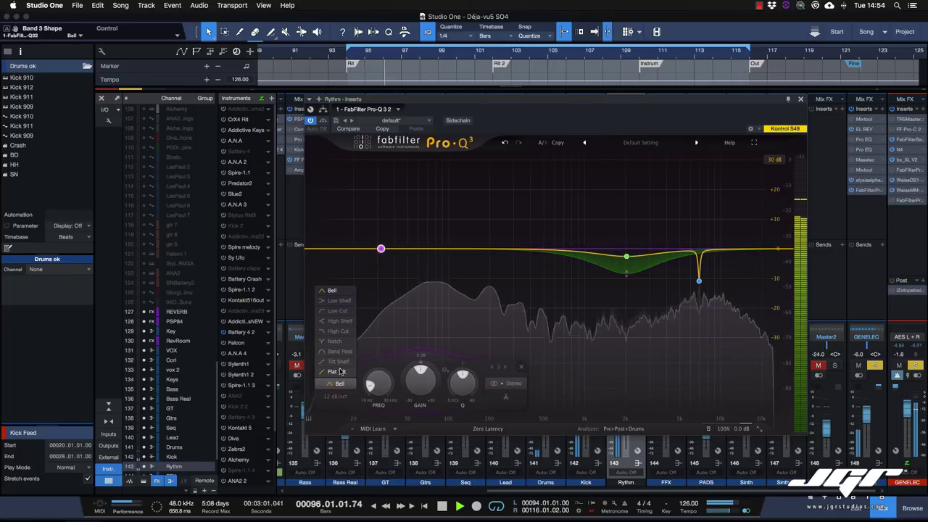
pyautogui.click(338, 311)
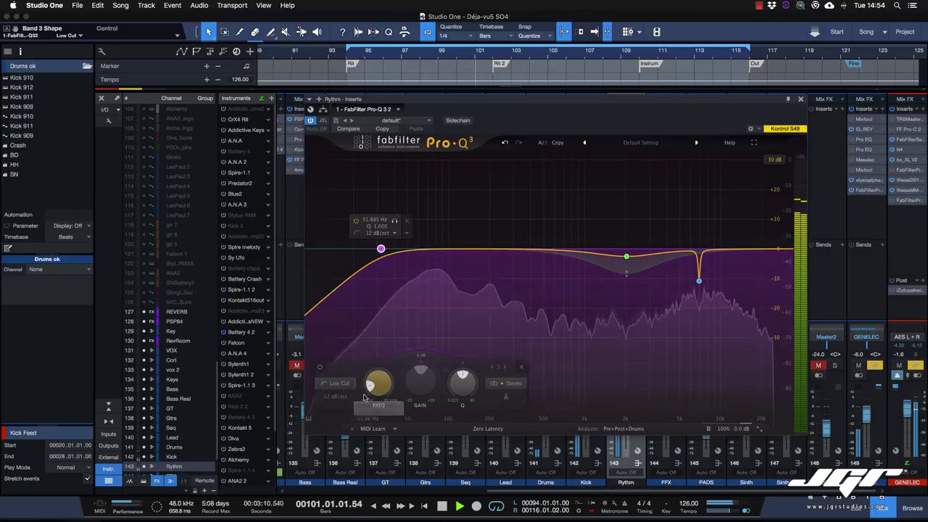
pyautogui.click(336, 396)
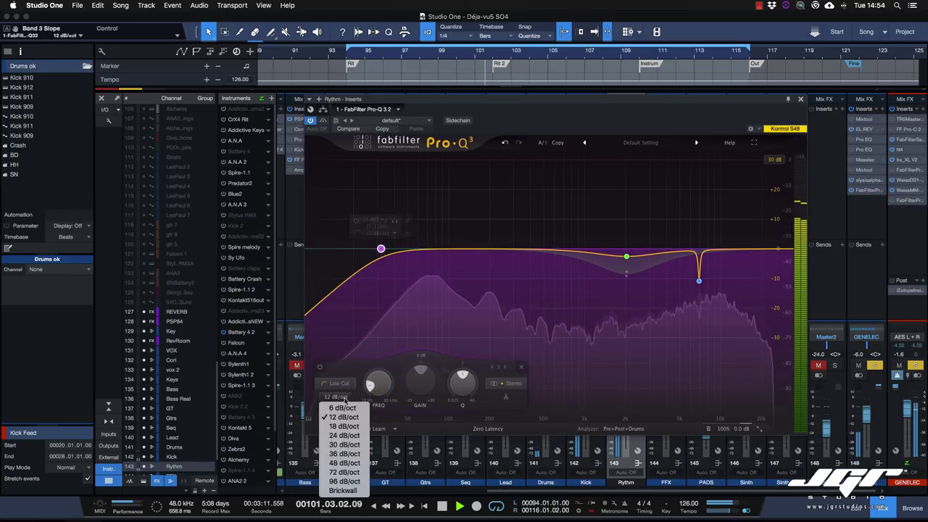
pyautogui.click(344, 463)
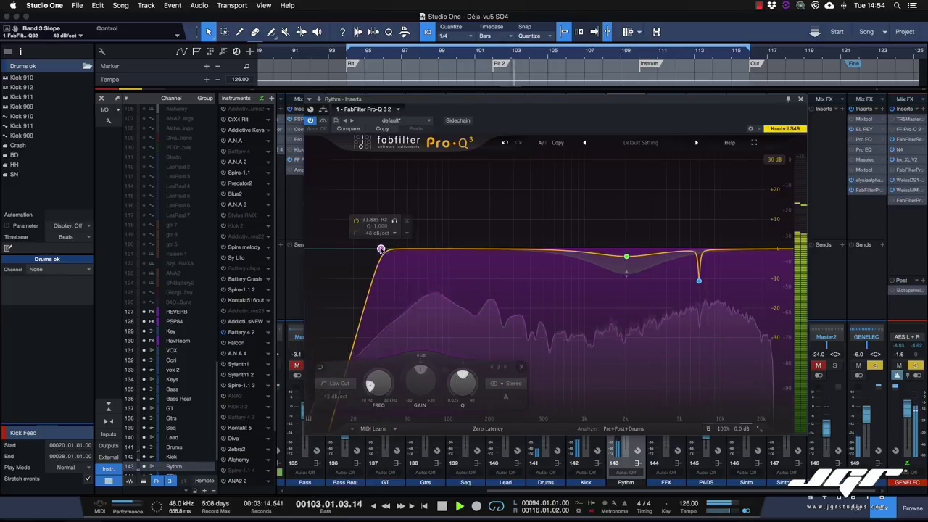
pyautogui.moveTo(381, 250)
pyautogui.mouseDown()
pyautogui.moveTo(411, 250)
pyautogui.moveTo(372, 250)
pyautogui.moveTo(381, 251)
pyautogui.mouseUp()
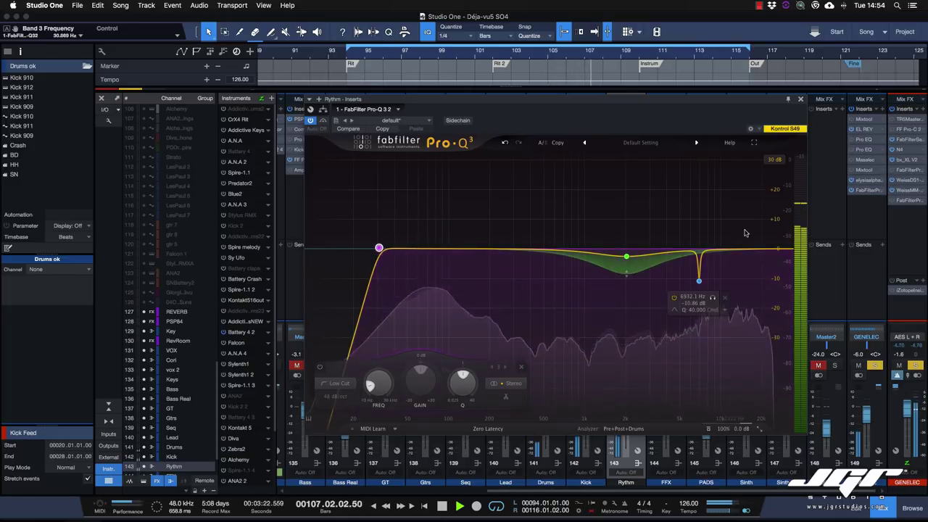
# Close the Rythm bus equalizer and switch the solo from the Rythm bus to the Sinth channel 146.
pyautogui.click(801, 100)
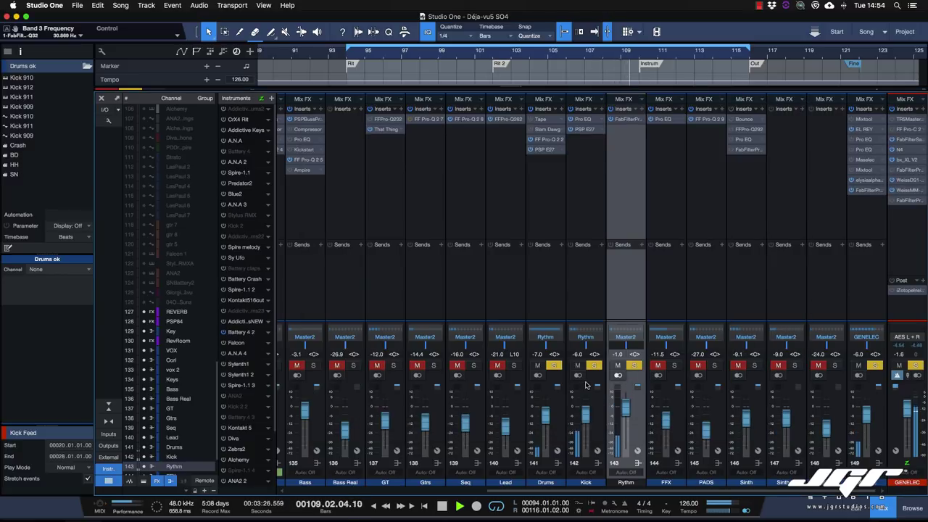
pyautogui.click(635, 366)
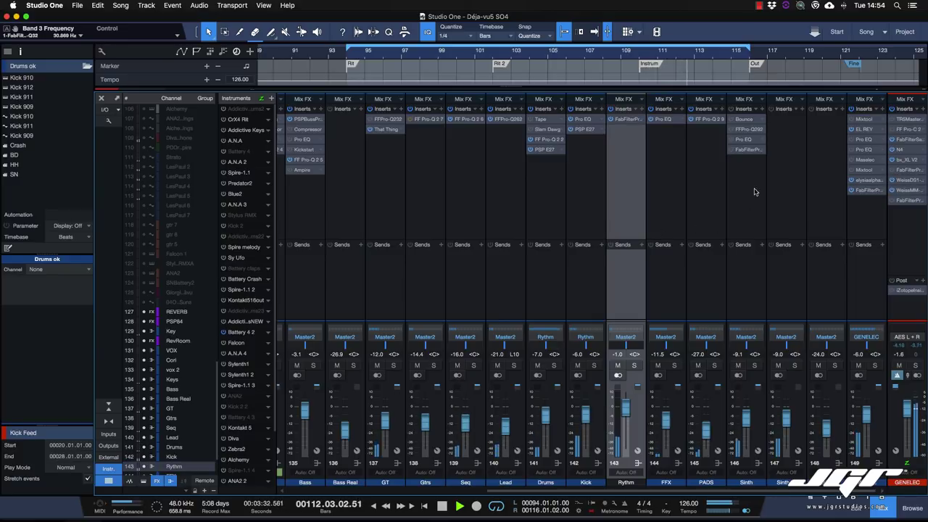
pyautogui.click(754, 188)
pyautogui.click(754, 365)
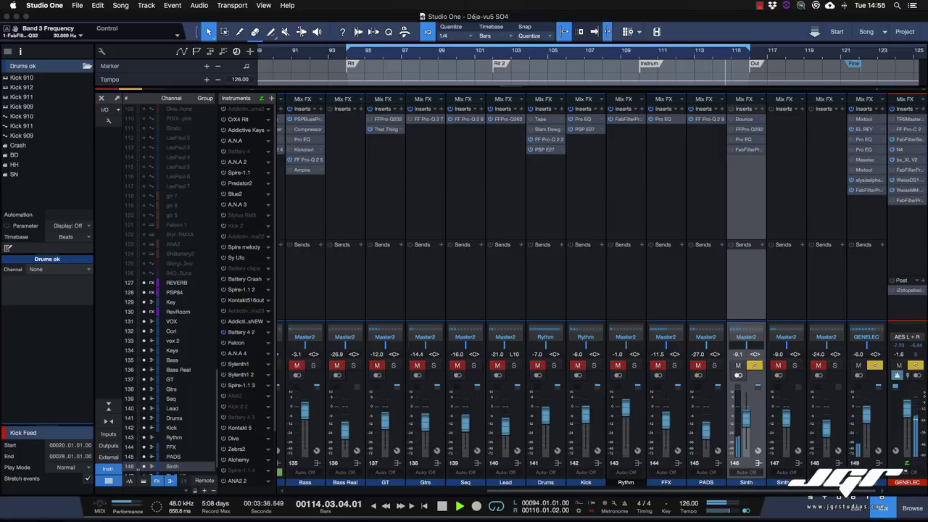
# Open the Sinth channel 146 Pro-Q 3, activate it, move its window aside and solo the Rythm bus as well.
pyautogui.click(749, 150)
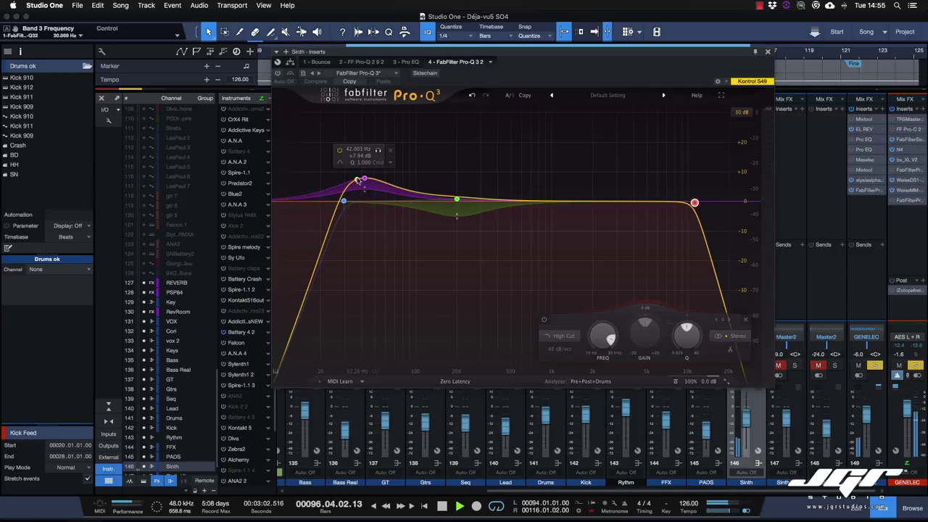
pyautogui.click(277, 73)
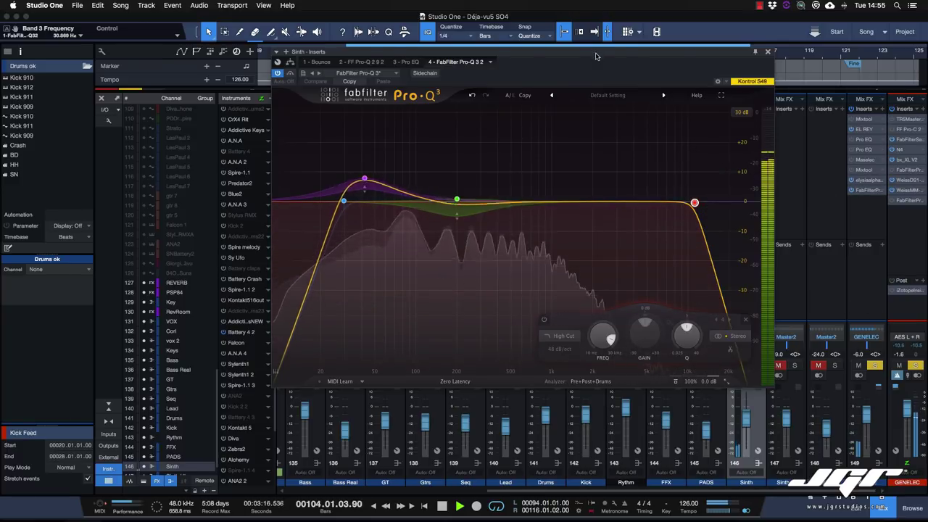
pyautogui.moveTo(593, 52); pyautogui.dragTo(379, 16)
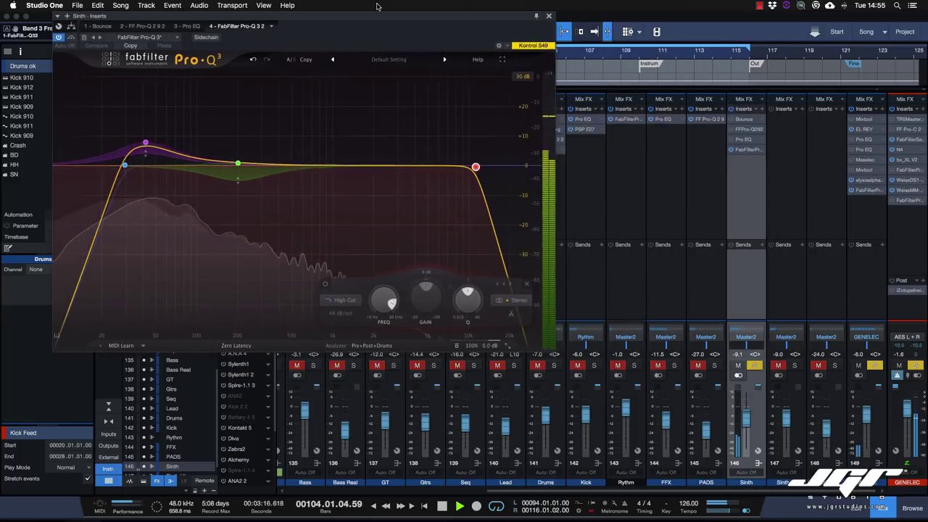
pyautogui.click(635, 366)
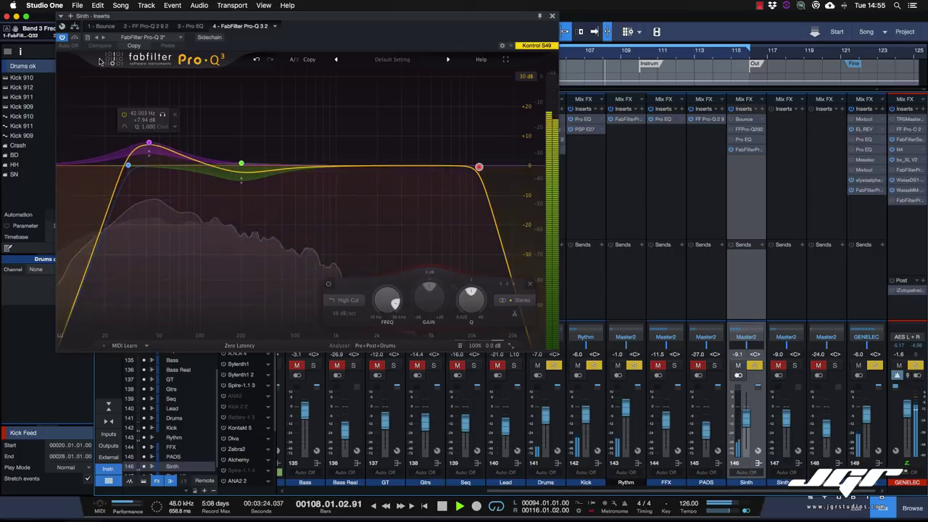
# Switch the Sinth equalizer off and on to compare, and lower the 42 Hz band to about +4.90 dB at 41.57 Hz.
pyautogui.click(62, 37)
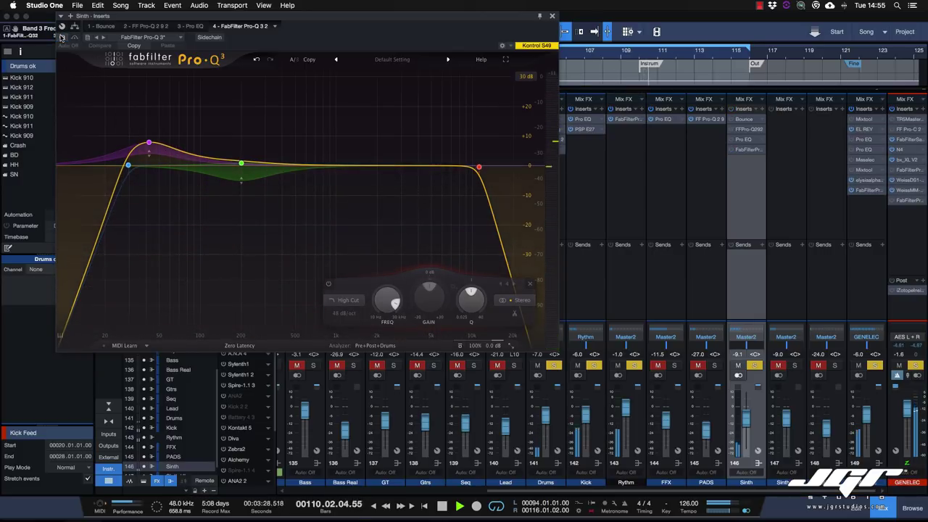
pyautogui.click(62, 37)
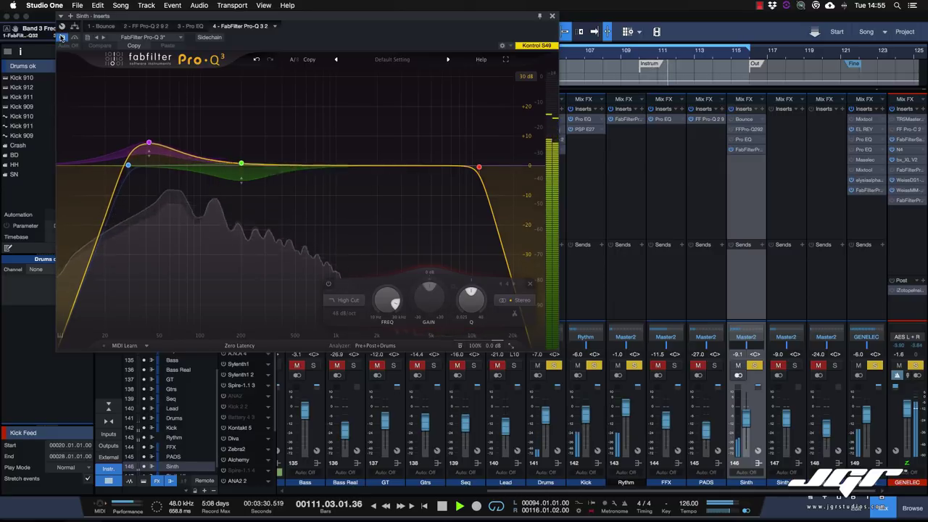
pyautogui.moveTo(148, 143); pyautogui.dragTo(147, 152)
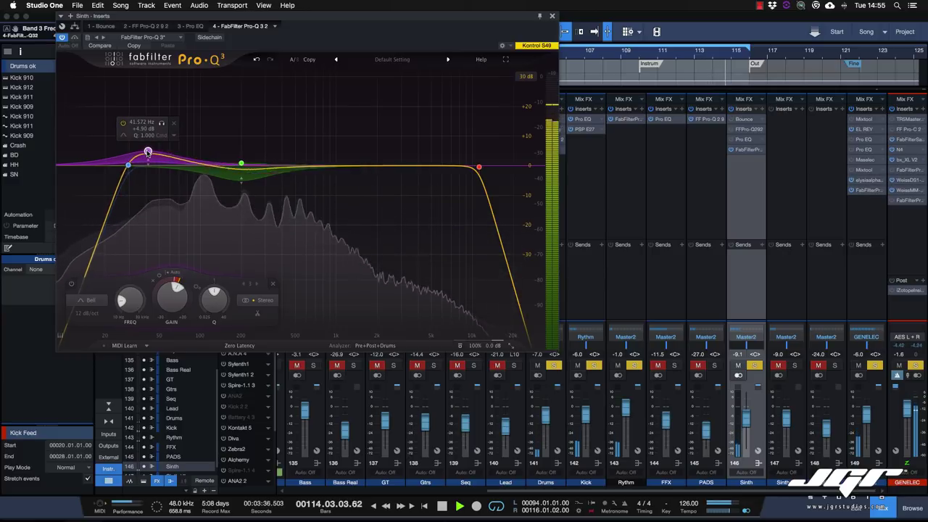
pyautogui.moveTo(480, 168)
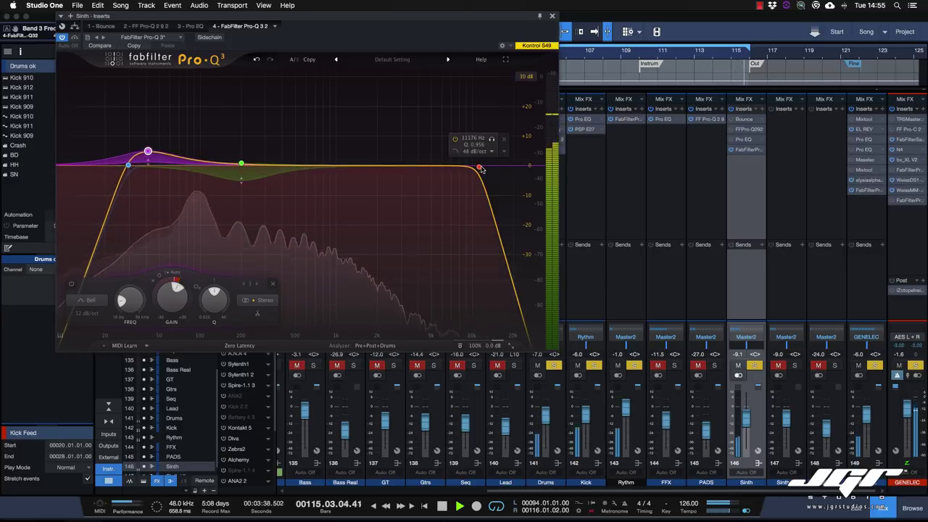
# Close the Sinth equalizer and open the Rythm bus Pro-Q 3 with its analyzer options showing.
pyautogui.click(550, 17)
pyautogui.click(611, 194)
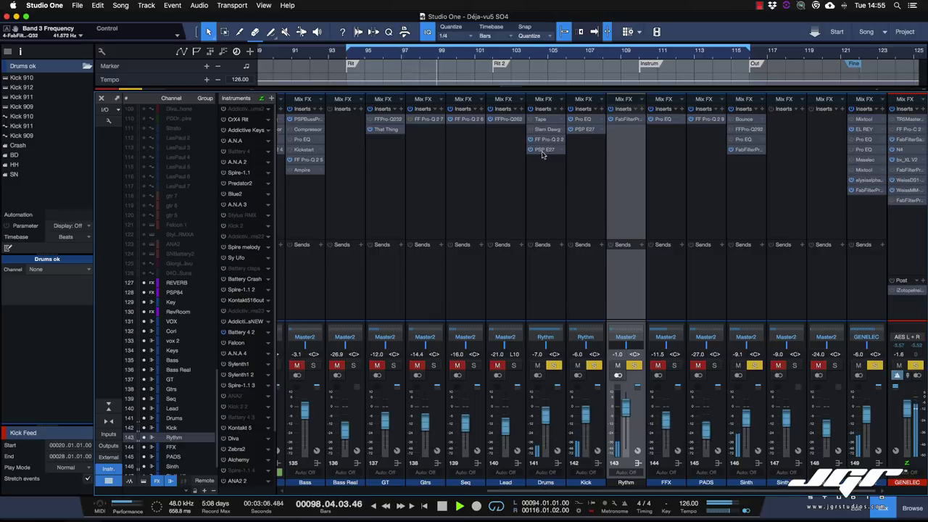
pyautogui.click(626, 122)
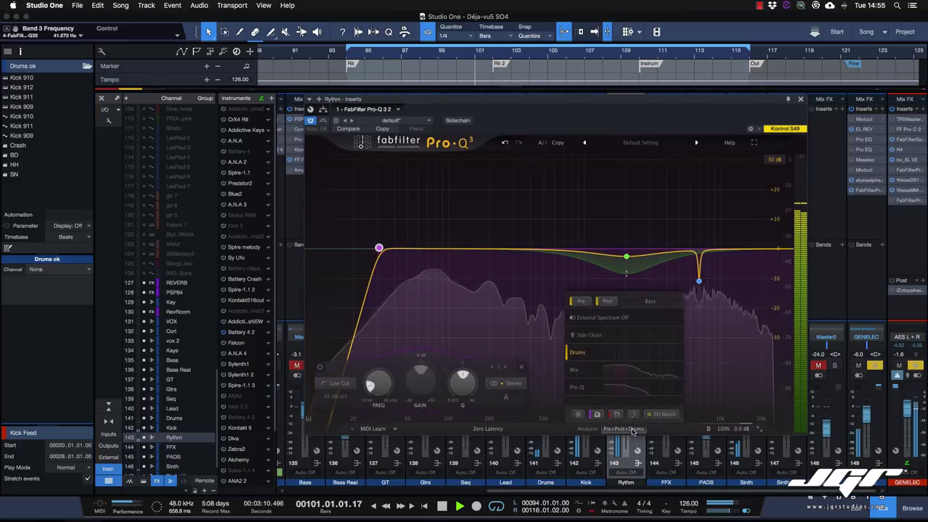
# Compare the Rythm bus spectrum with the Pro-Q, Drums and Mix external spectra, ending on Mix.
pyautogui.click(572, 389)
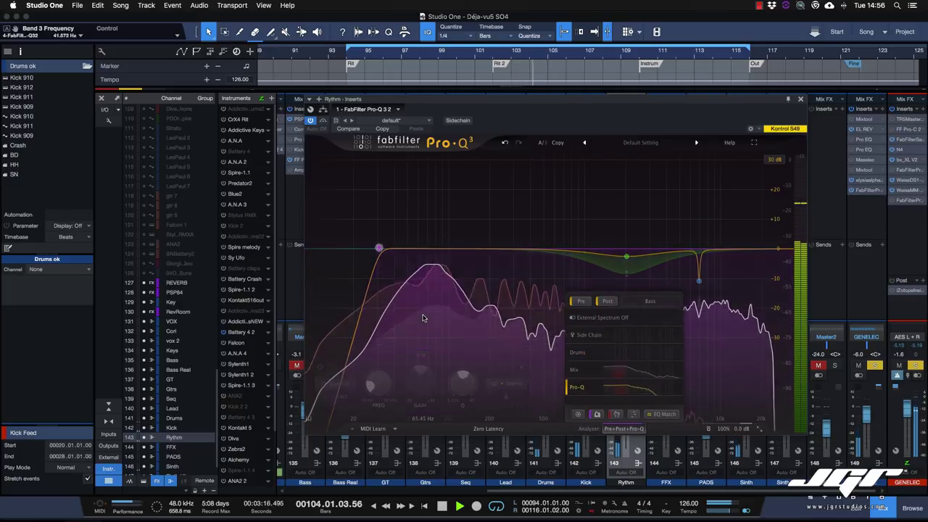
pyautogui.moveTo(425, 319)
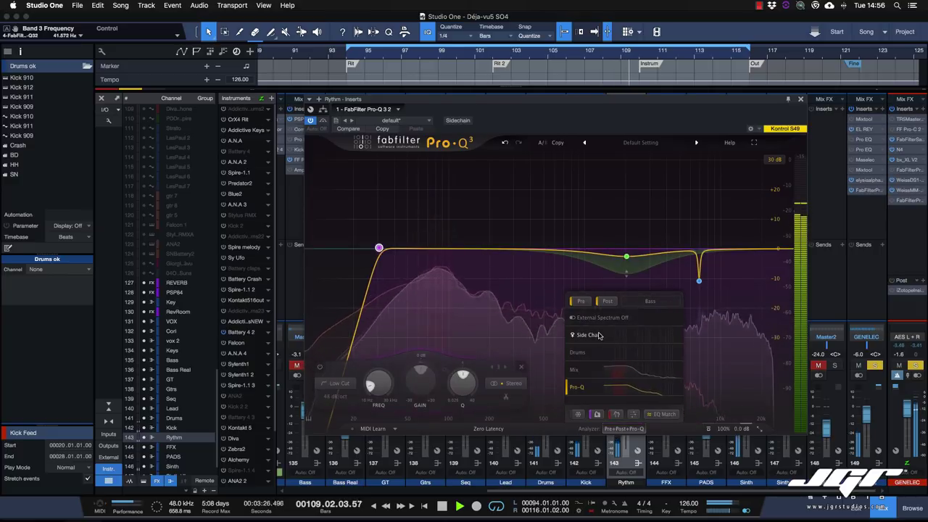
pyautogui.moveTo(599, 335)
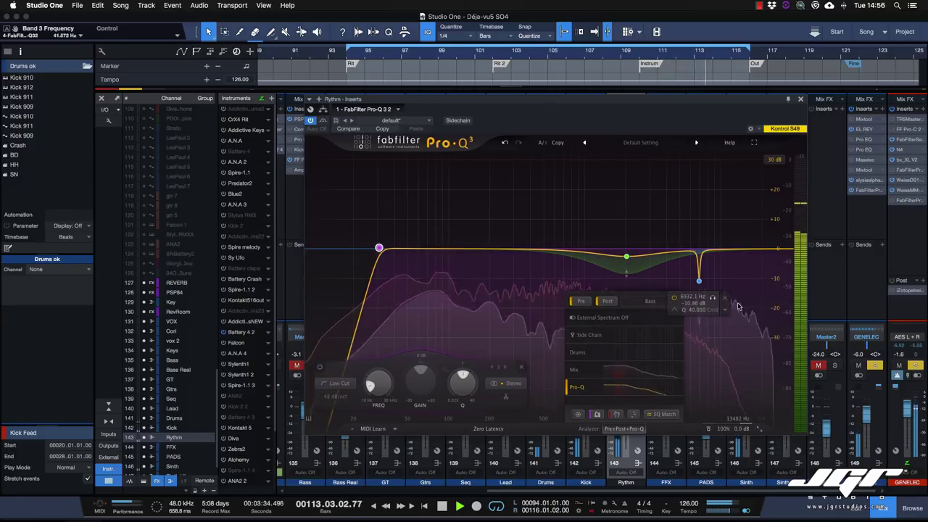
pyautogui.click(570, 353)
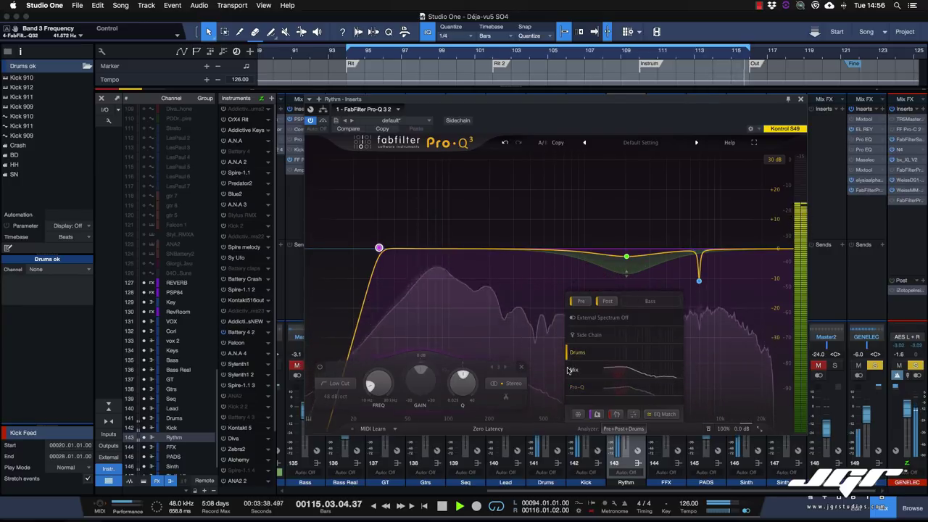
pyautogui.click(570, 371)
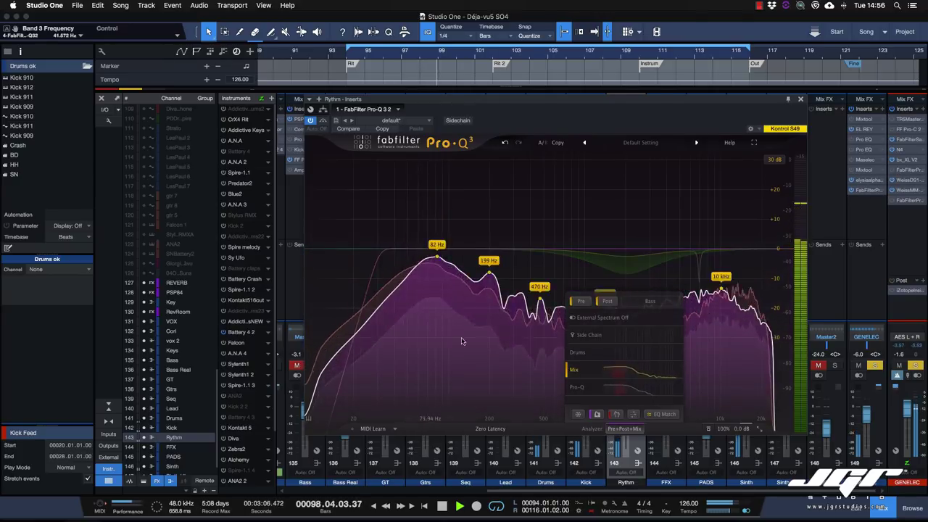
pyautogui.moveTo(610, 379)
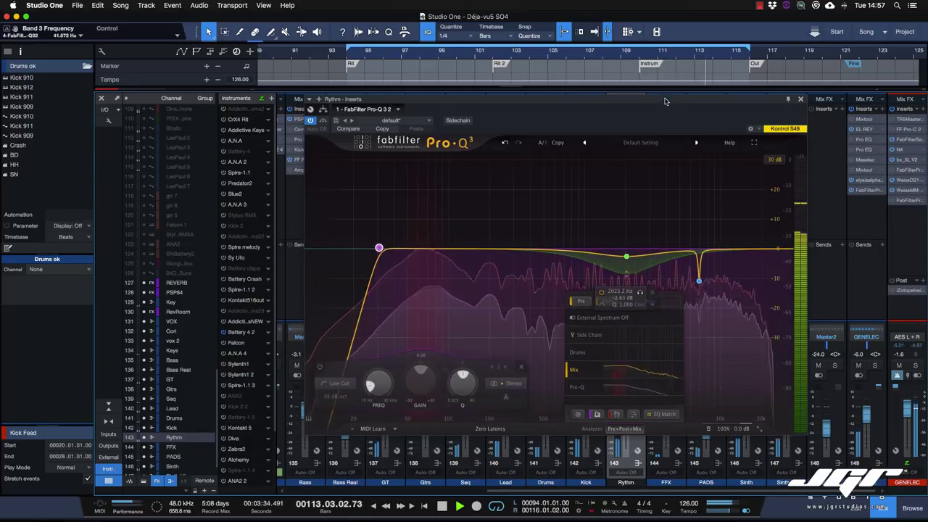
# Reopen the Sinth Pro-Q 3 and move its green dynamic band down to about 78.8 Hz with a gain of -6.03 dB.
pyautogui.moveTo(665, 99); pyautogui.dragTo(534, 93)
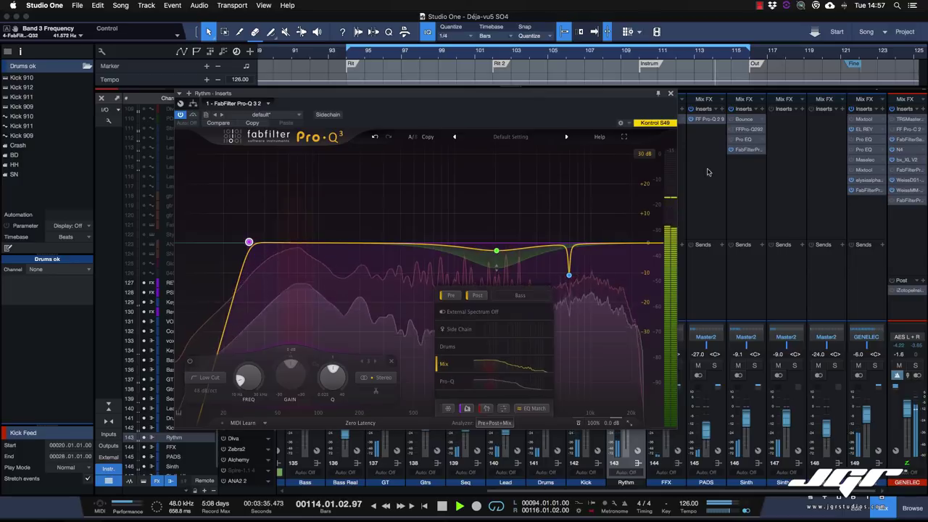
pyautogui.click(749, 150)
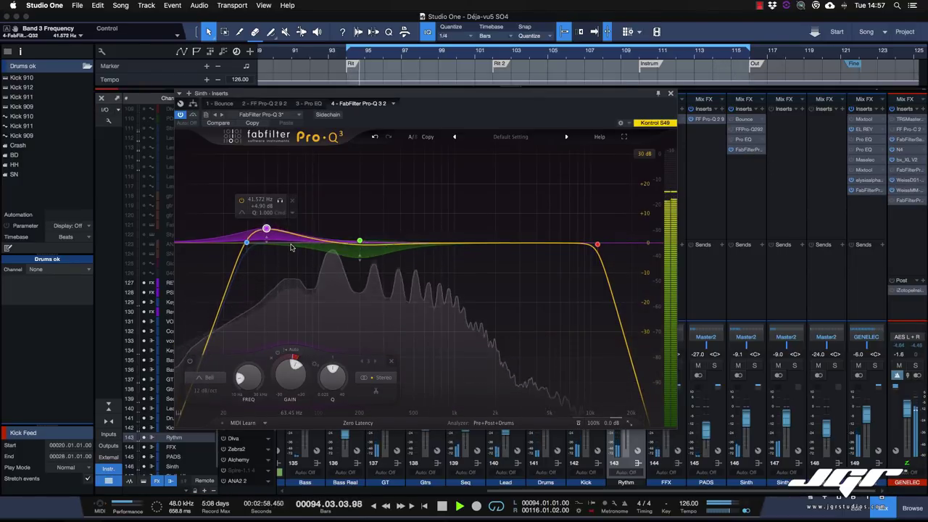
pyautogui.moveTo(360, 242); pyautogui.dragTo(304, 262)
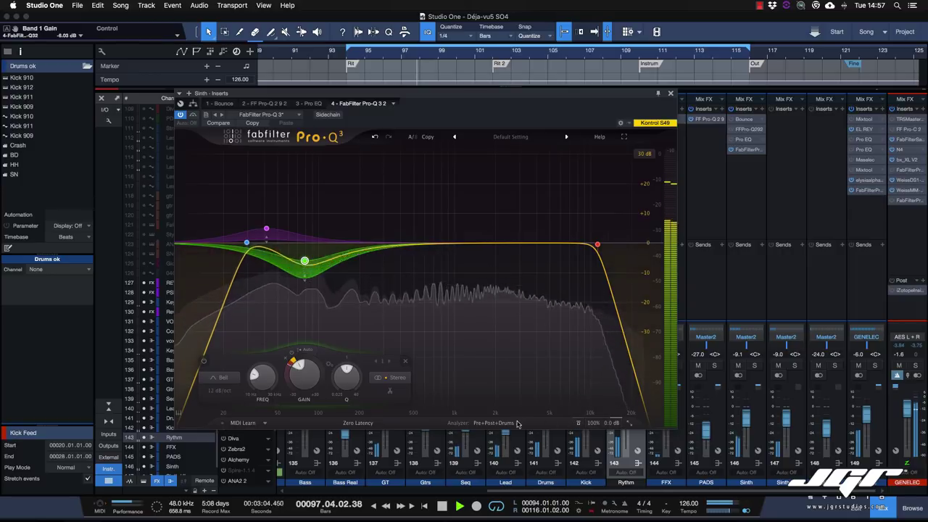
# Set the Sinth analyzer's external spectrum to Mix and move the low-cut band down to about 26.3 Hz.
pyautogui.click(517, 423)
pyautogui.click(439, 382)
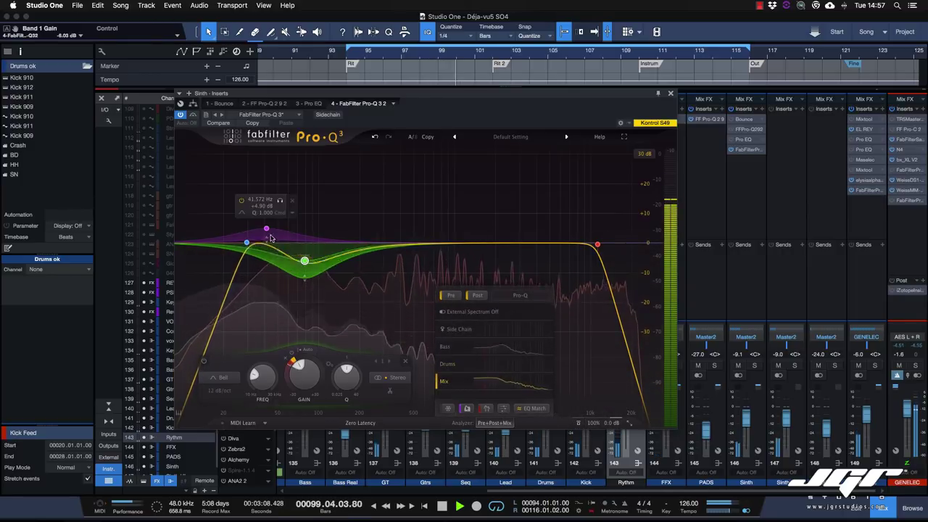
pyautogui.moveTo(266, 230); pyautogui.dragTo(240, 244)
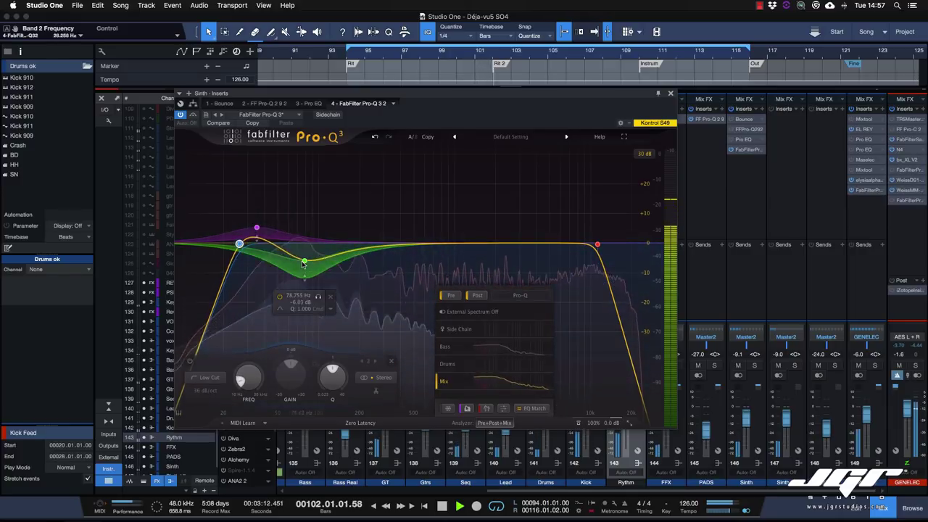
# Shift the Sinth's 78.8 Hz dynamic band to about 66.7 Hz and -4.64 dB, and bypass and re-enable the equalizer to compare.
pyautogui.moveTo(304, 261); pyautogui.dragTo(295, 261)
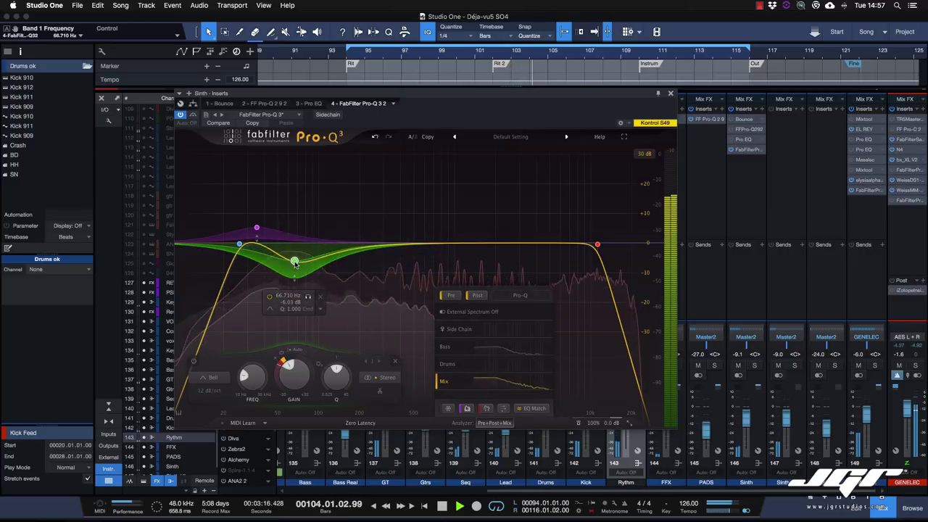
pyautogui.moveTo(295, 263); pyautogui.dragTo(295, 259)
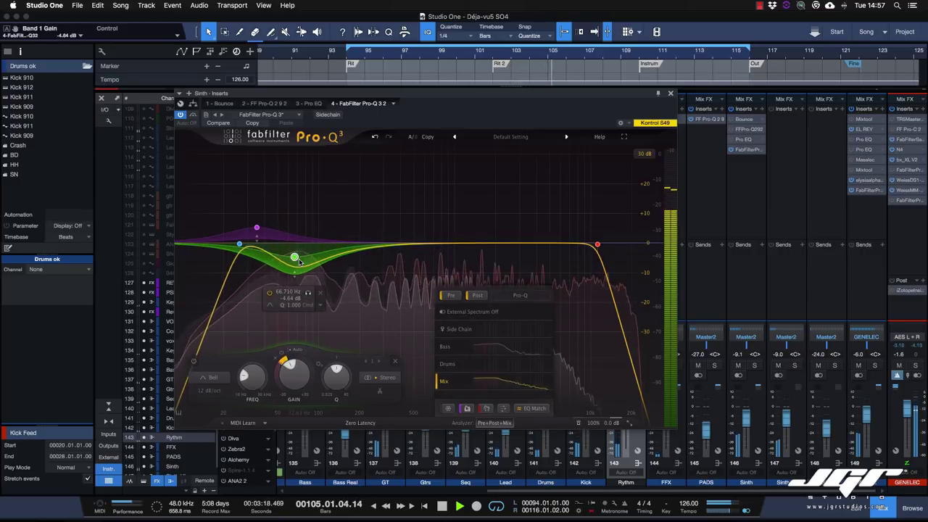
pyautogui.click(193, 116)
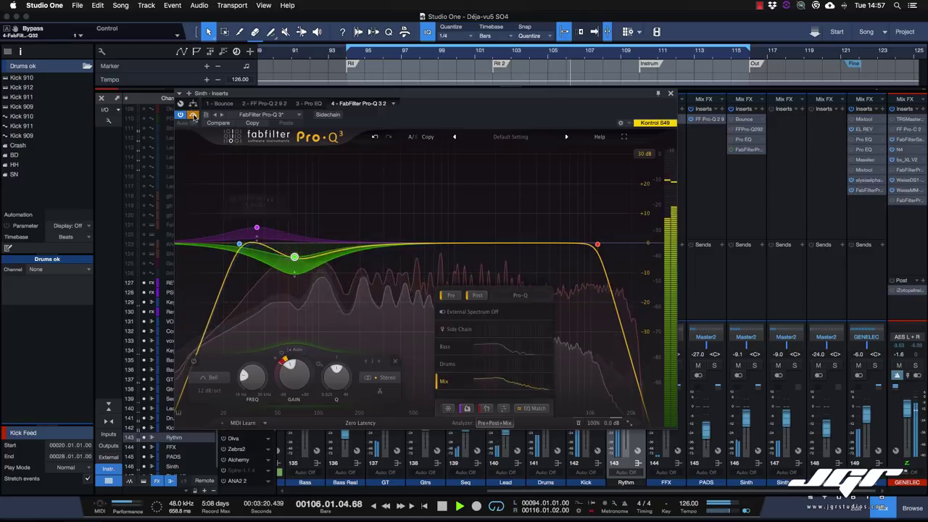
pyautogui.click(193, 116)
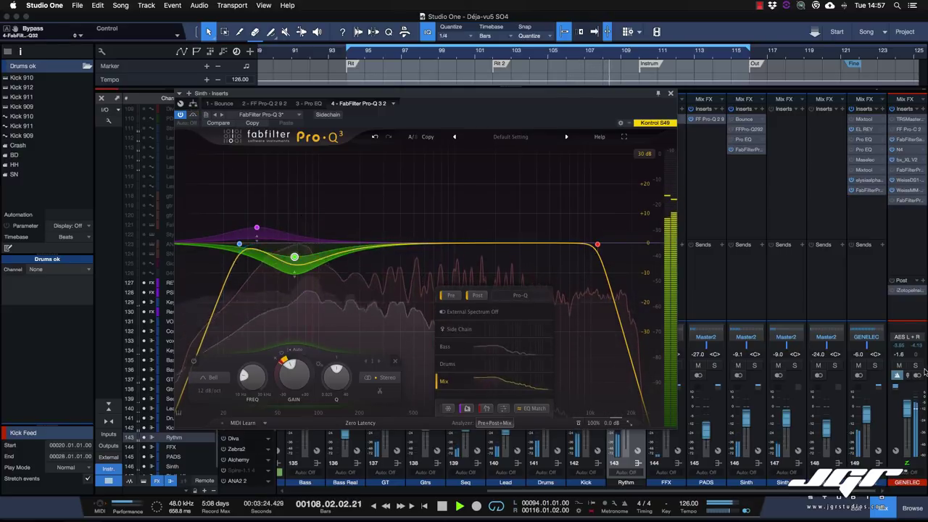
# Open the Master2 Pro-Q 3 in place of the Sinth's, setting the 18043 Hz high cut's Q to 2.285 and the 1450.5 Hz band's gain to +0.07 dB.
pyautogui.click(671, 95)
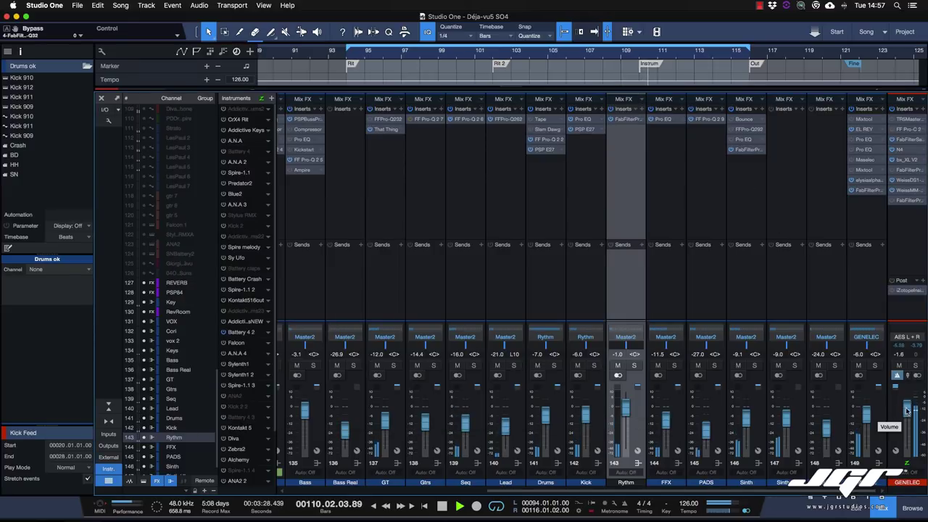
pyautogui.click(868, 191)
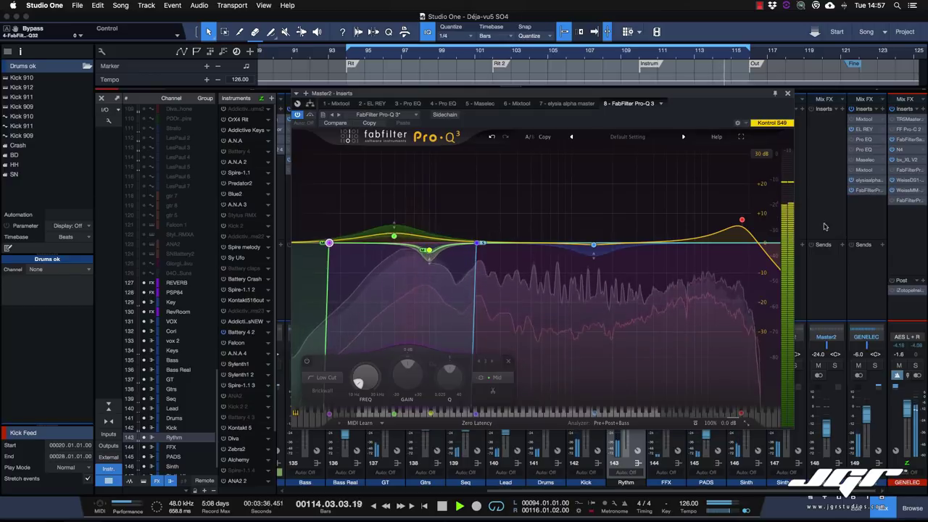
pyautogui.moveTo(744, 221); pyautogui.dragTo(744, 224)
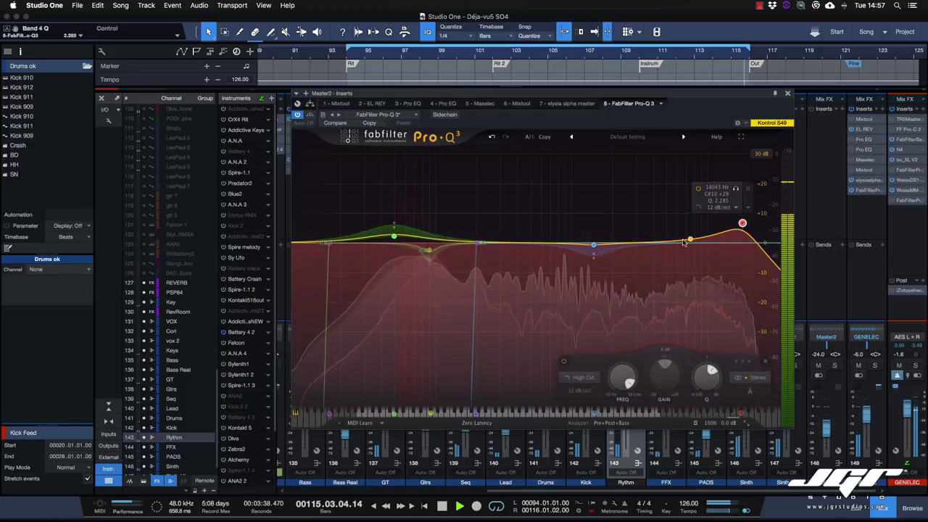
pyautogui.click(593, 246)
pyautogui.moveTo(593, 246); pyautogui.dragTo(593, 242)
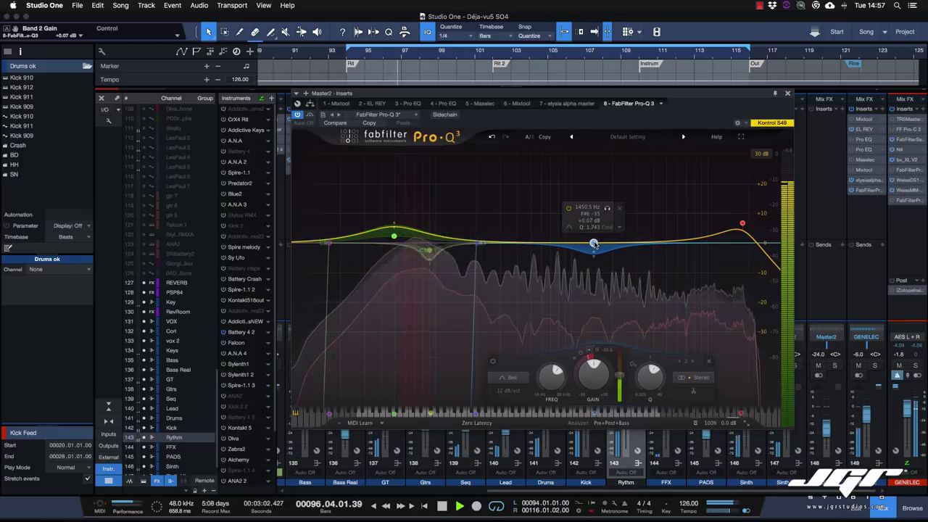
# Close and reopen the Master2 equalizer, and lower the GENELEC output volume to -10.5 dB.
pyautogui.click(789, 96)
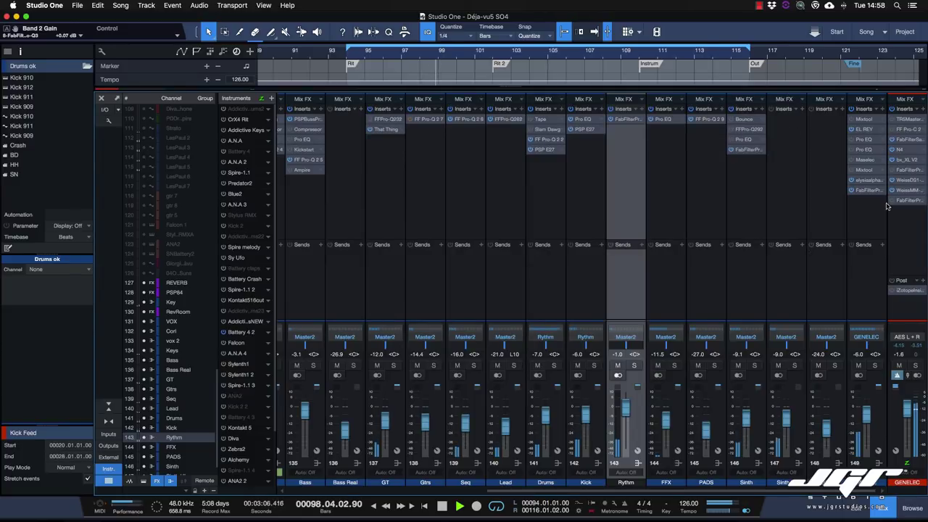
pyautogui.click(867, 190)
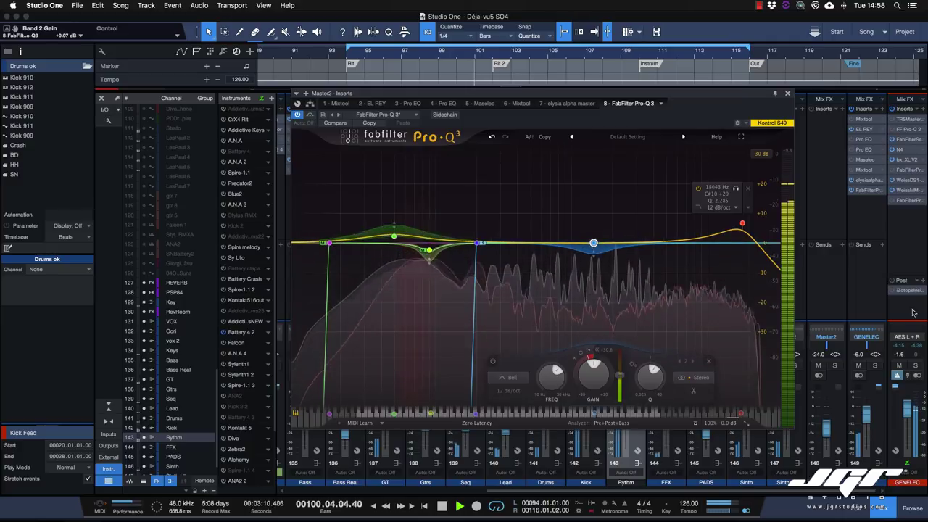
pyautogui.moveTo(907, 414); pyautogui.dragTo(907, 423)
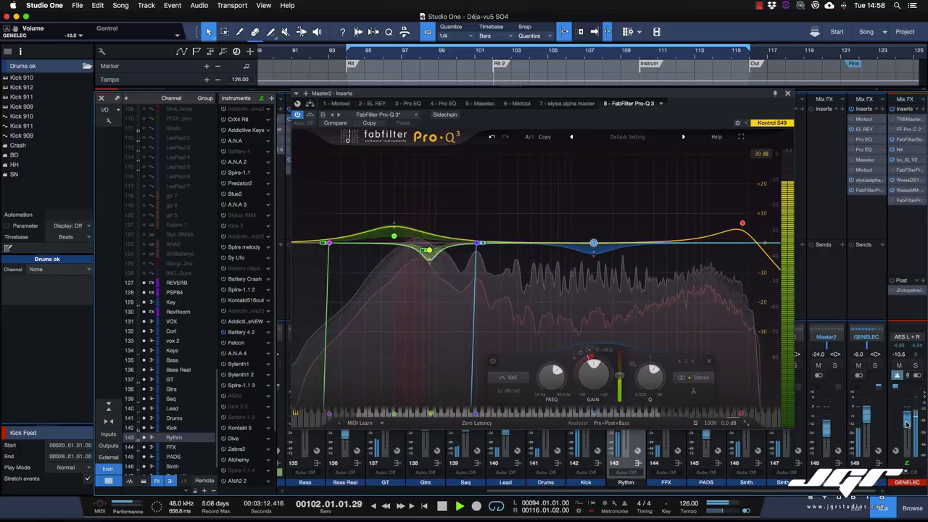